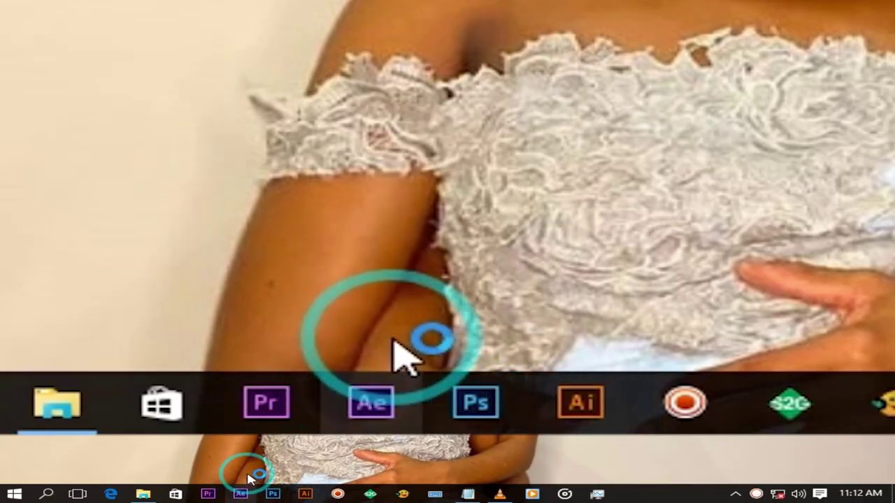
Start a new composition 'main comp' with the HDTV 1080 25 preset, 1920×1080, 10 seconds
click(92, 20)
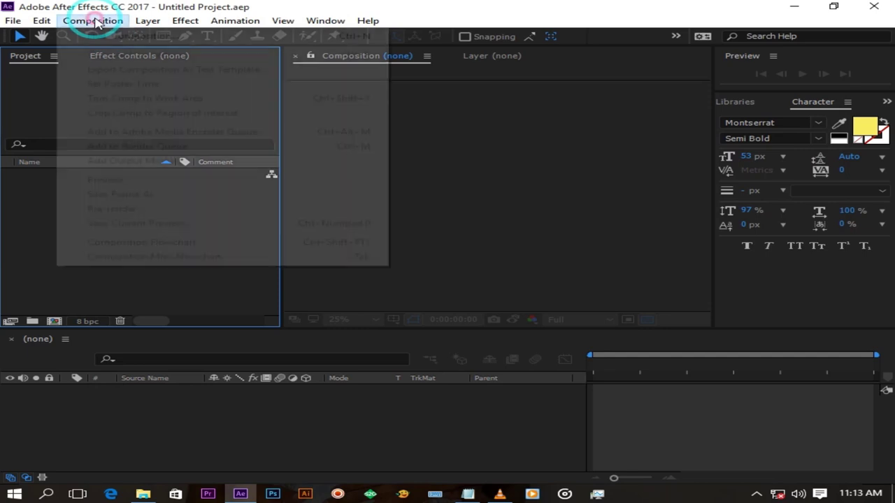
click(96, 35)
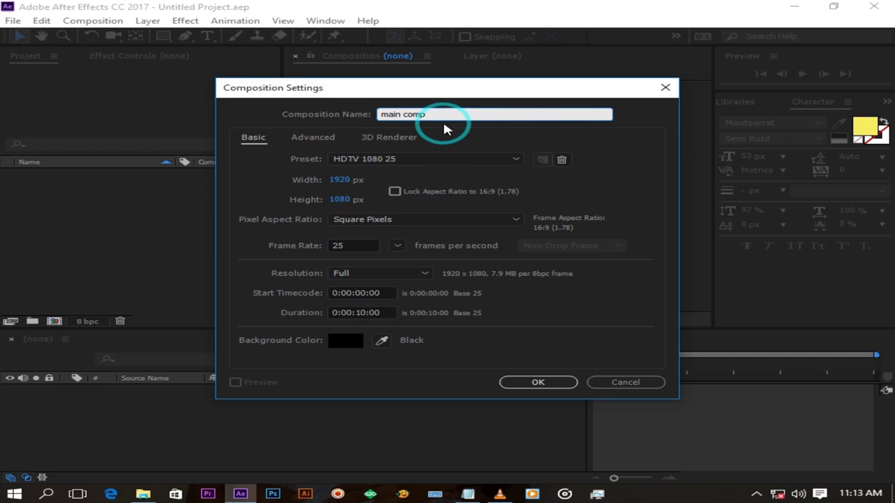
Create main comp and draw a wide black rectangle bar near the bottom of the frame
click(537, 382)
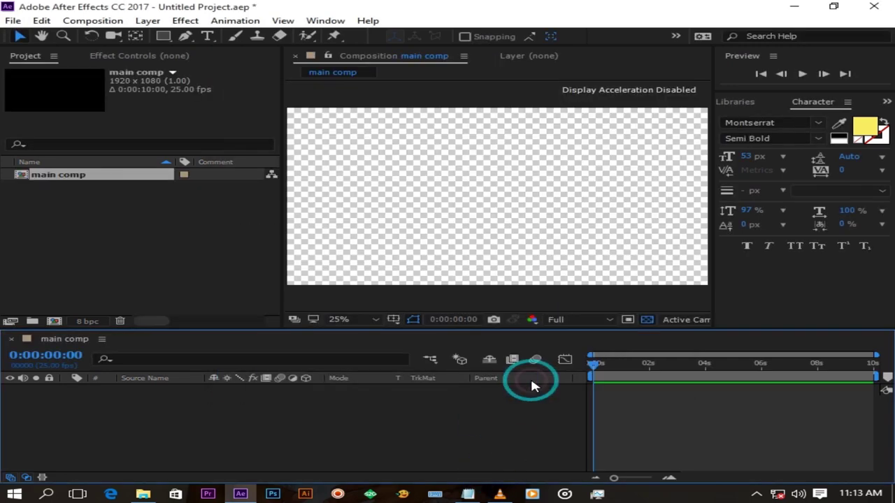
click(163, 36)
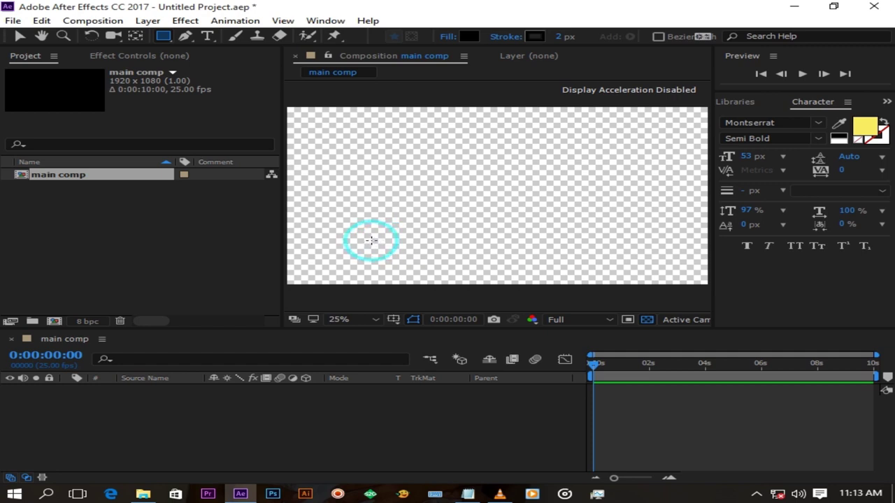
mouse_move(371, 241)
mouse_down()
mouse_move(401, 264)
mouse_move(521, 278)
mouse_move(648, 276)
mouse_up()
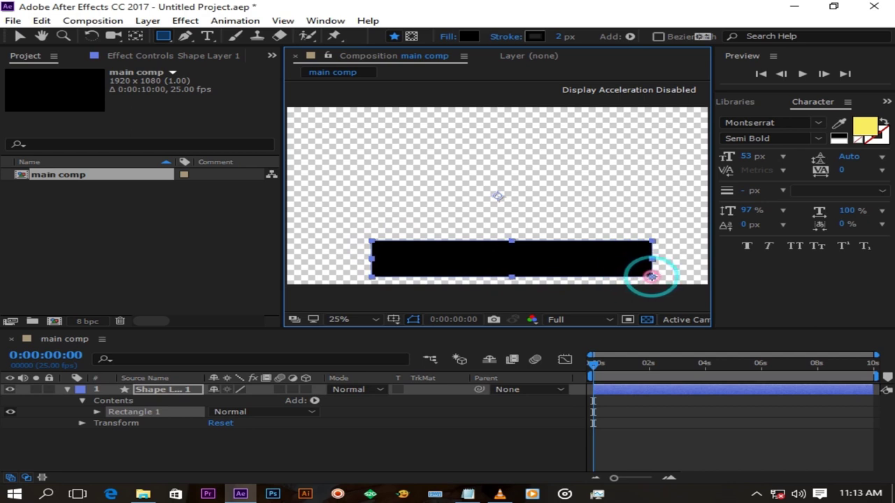
drag(651, 277, 657, 276)
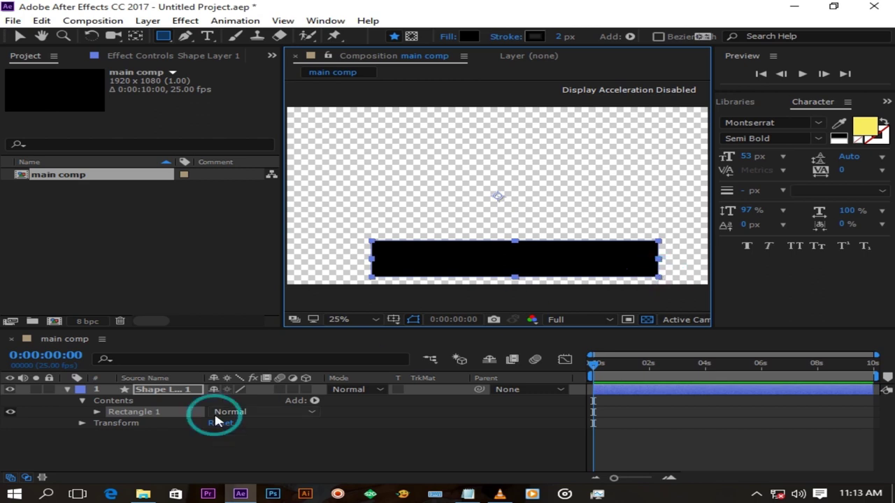
Shift the bar slightly left to Position 902, 540
click(149, 393)
key(comma)
key(p)
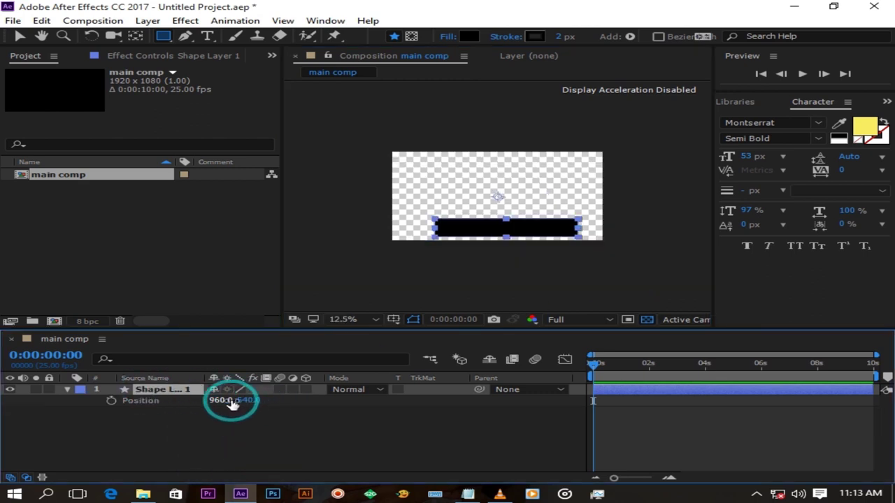
drag(225, 401, 176, 406)
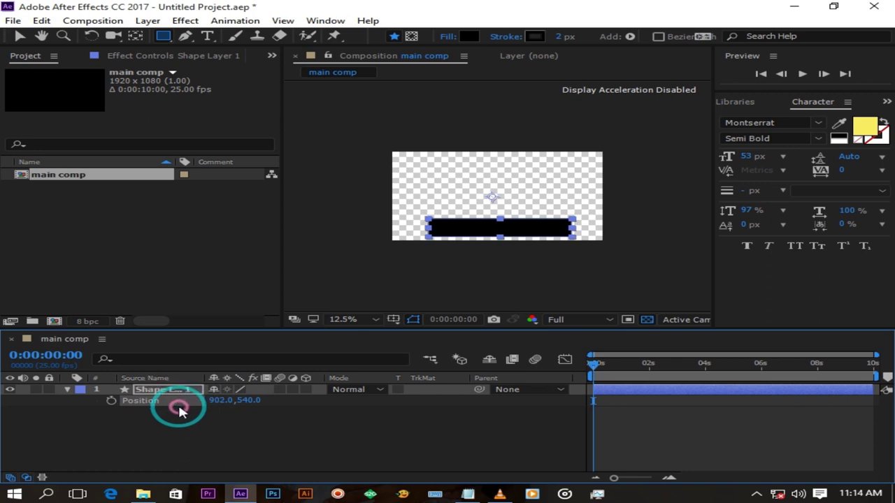
Reveal the bar's Rectangle Path 1 settings and raise its corner Roundness
click(67, 392)
click(66, 391)
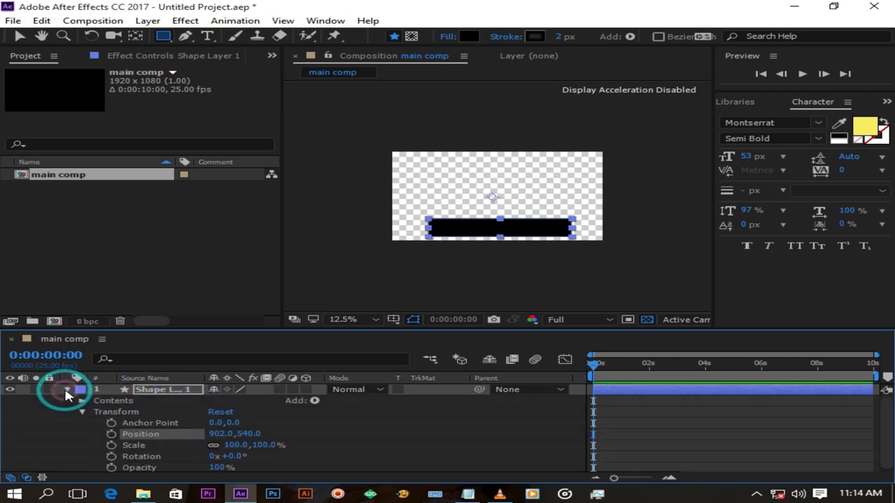
click(107, 397)
click(97, 411)
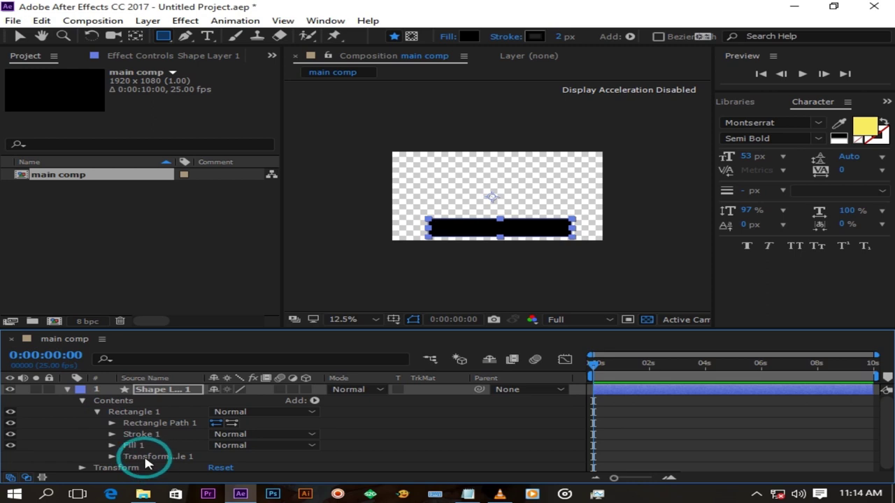
click(112, 424)
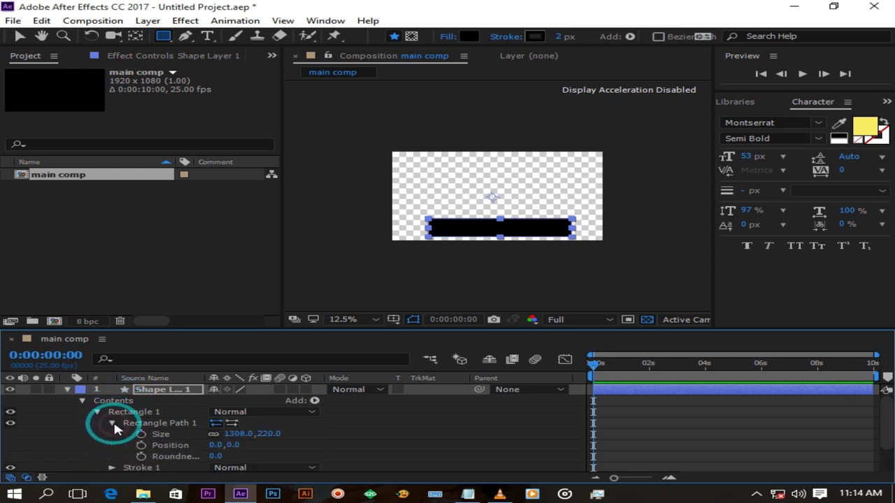
drag(212, 459, 246, 464)
Fine-tune the bar's corner Roundness down to 38
click(319, 447)
click(331, 462)
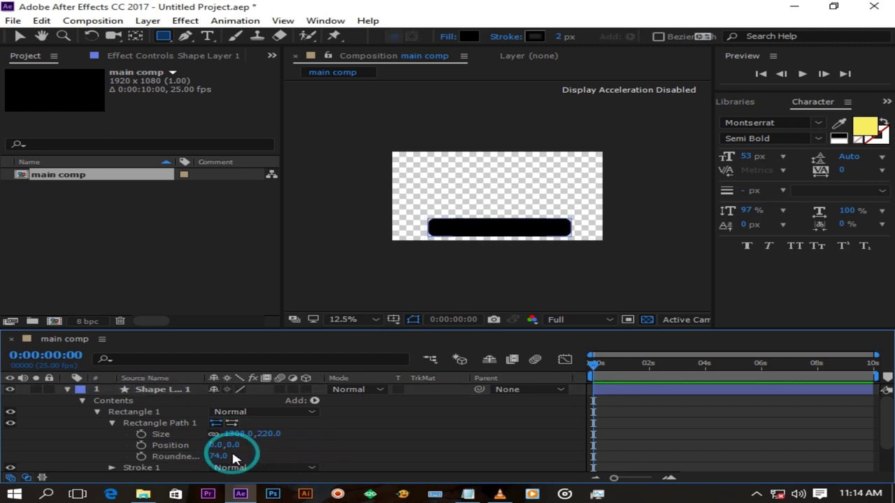
drag(213, 456, 190, 455)
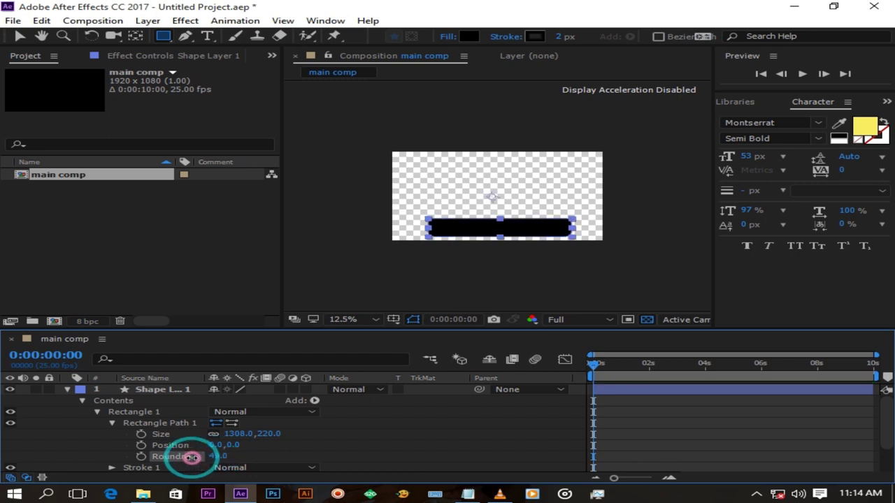
click(319, 388)
scroll(499, 298, up, 1)
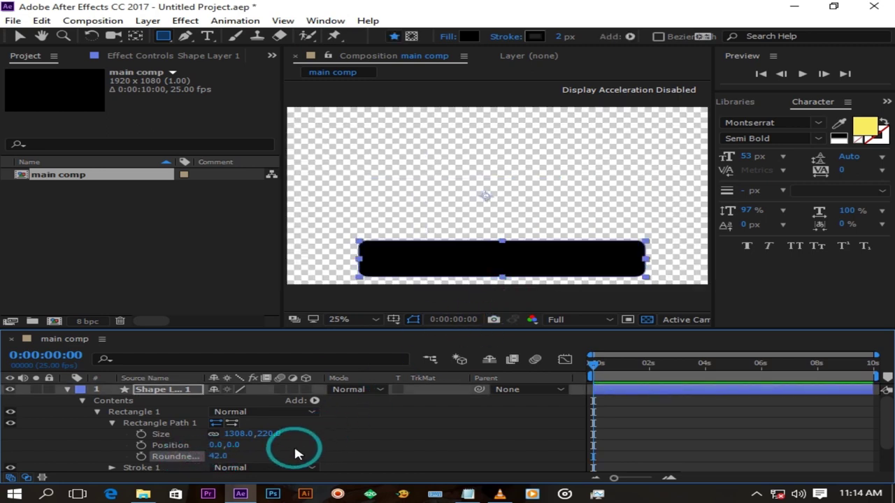
mouse_move(214, 457)
mouse_down()
mouse_move(203, 456)
mouse_move(214, 456)
mouse_up()
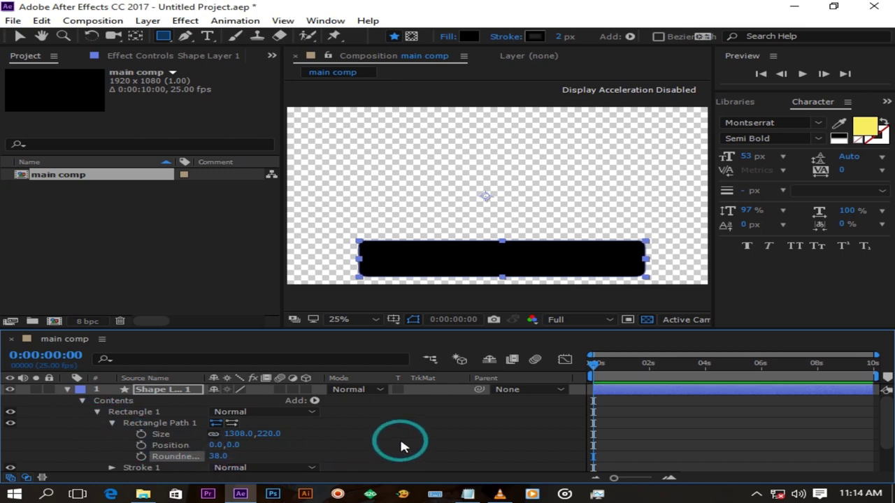
scroll(401, 443, down, 3)
scroll(400, 443, up, 3)
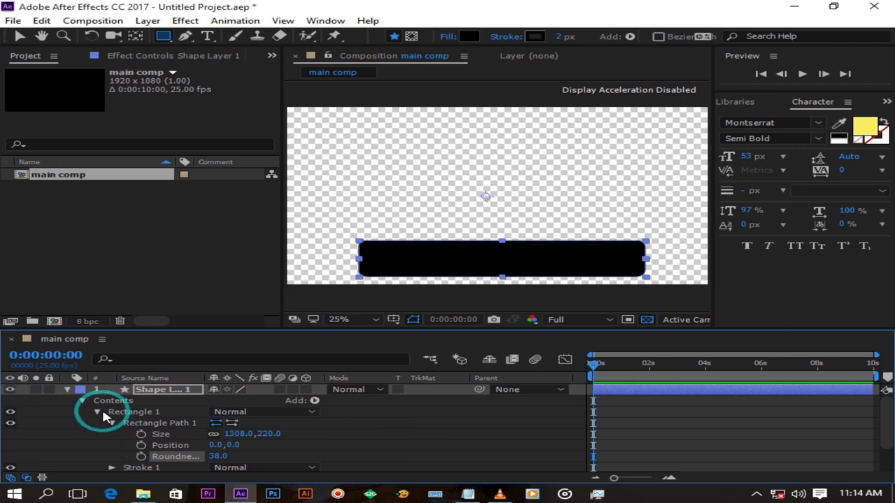
scroll(91, 405, down, 1)
scroll(379, 436, down, 2)
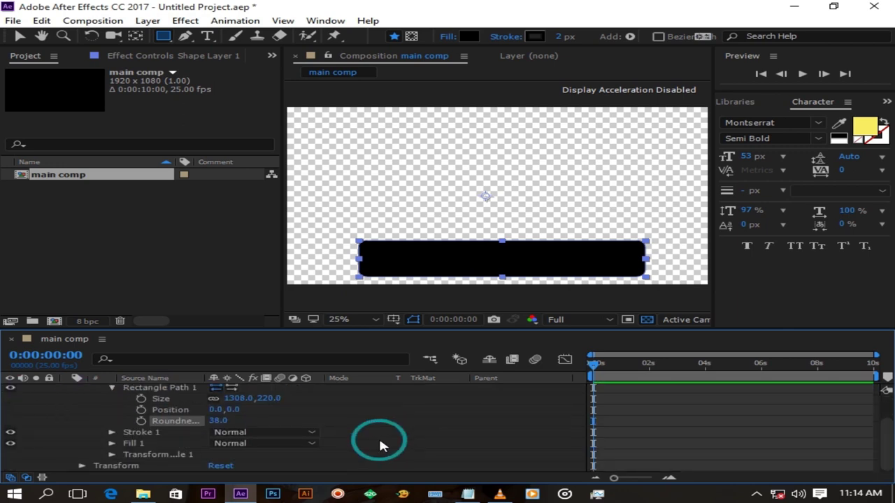
Fill the rounded bar with purple D896FF, copied from the colour notes
click(112, 443)
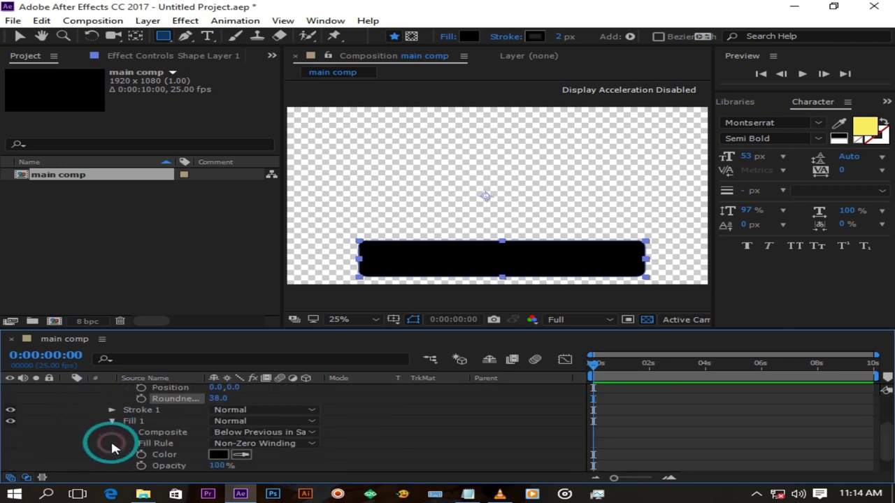
click(219, 455)
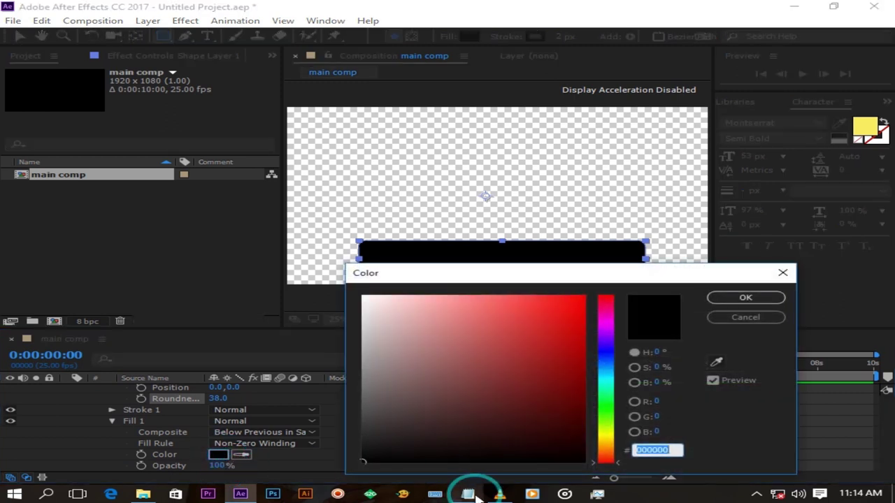
click(468, 495)
drag(311, 99, 256, 98)
right_click(259, 98)
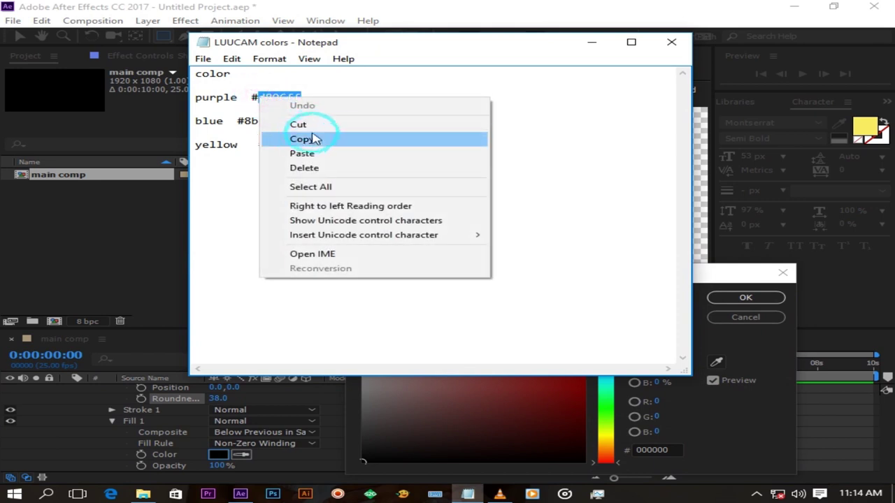
click(311, 137)
click(596, 44)
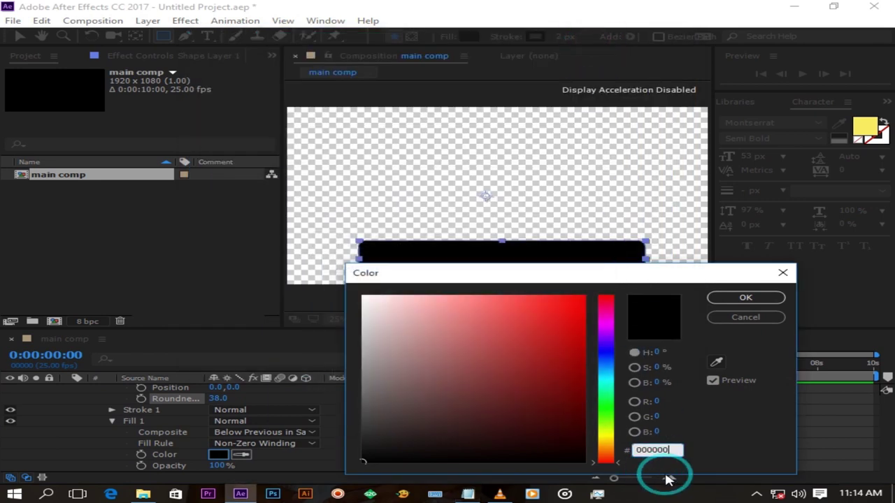
click(657, 450)
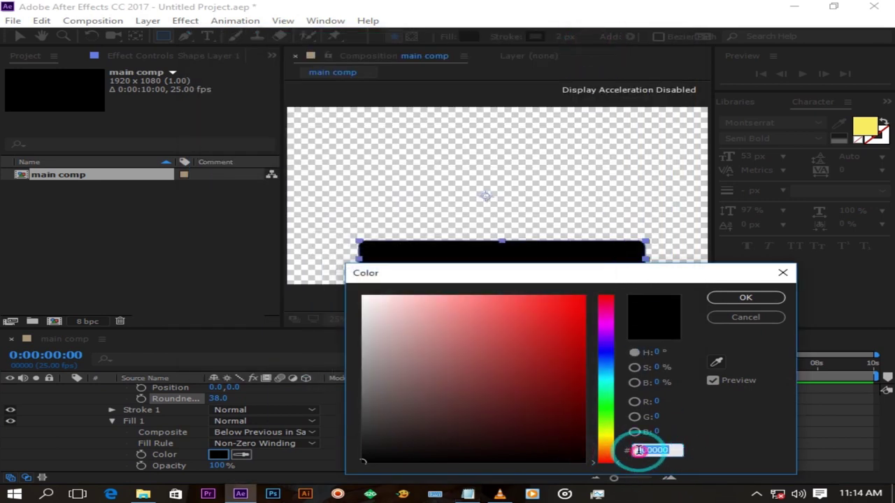
right_click(657, 450)
click(686, 328)
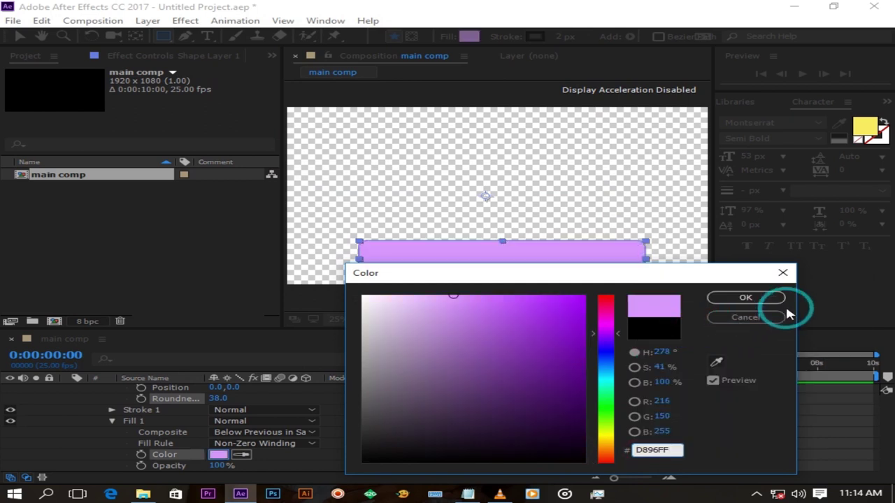
click(745, 298)
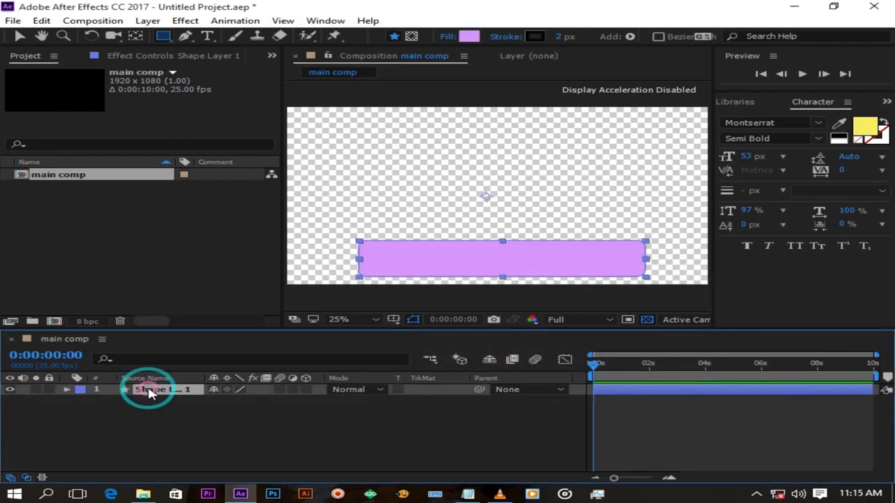
Rename the bar's shape layer to 'pink'
right_click(150, 388)
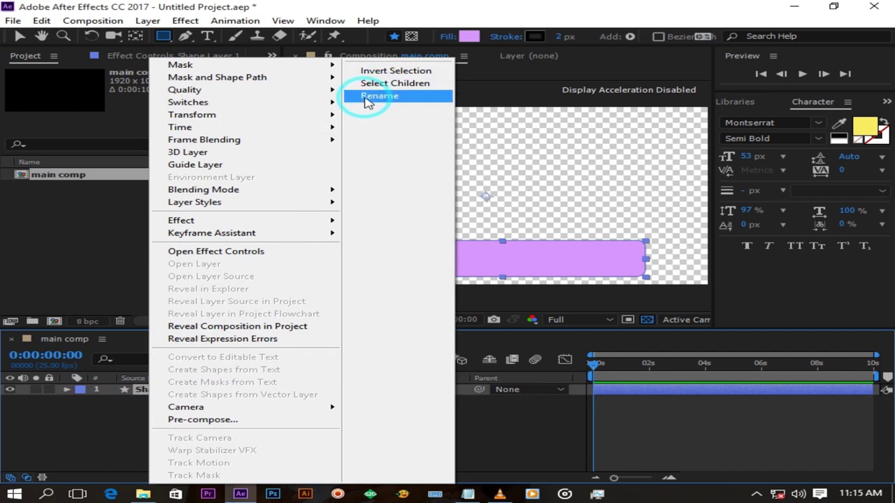
click(377, 95)
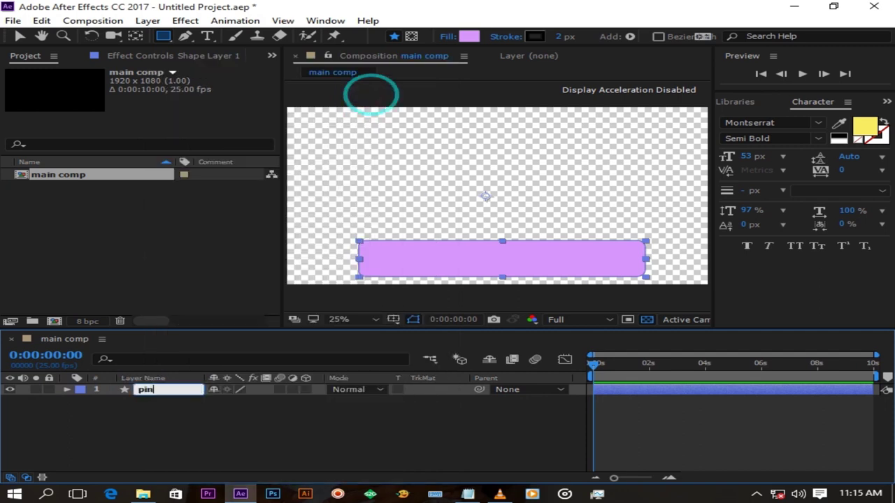
click(159, 425)
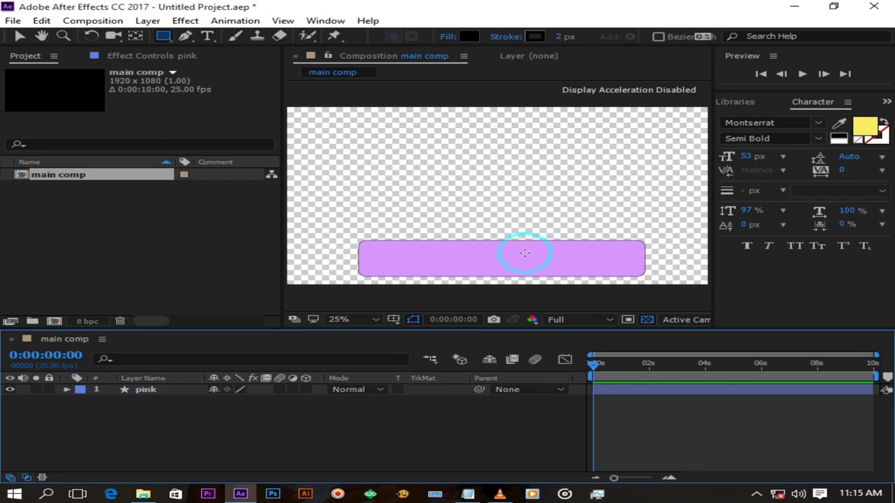
Draw a small black rectangle over the pink bar's right end and nudge it up slightly
drag(524, 253, 631, 270)
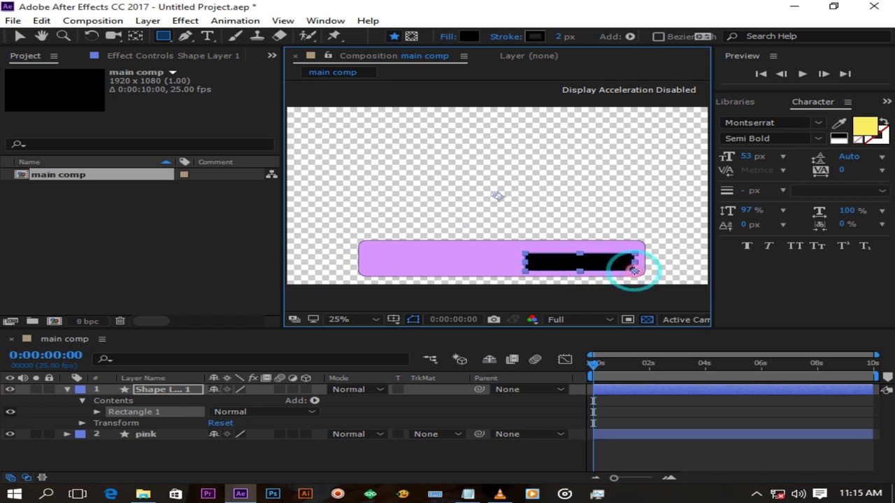
drag(638, 270, 639, 272)
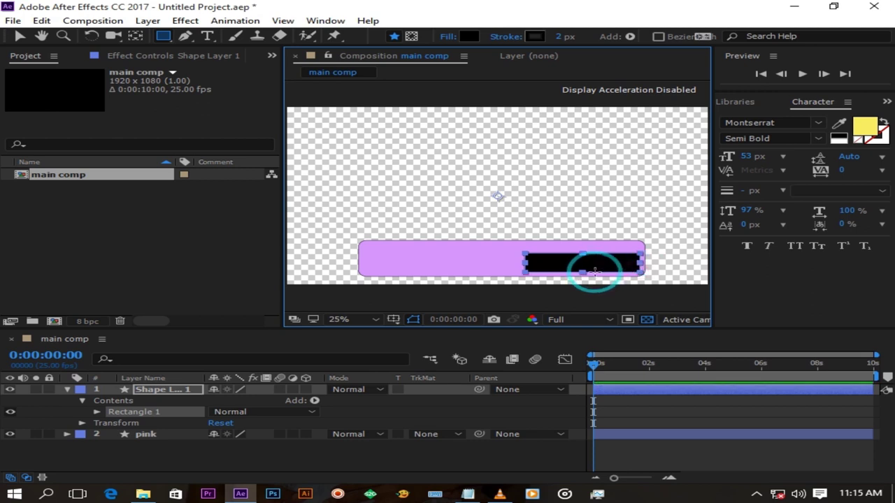
key(v)
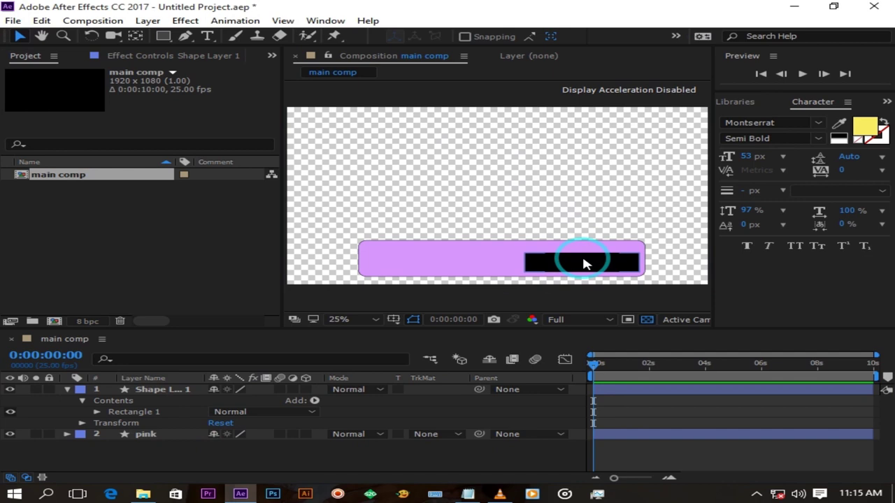
click(585, 262)
drag(584, 262, 585, 257)
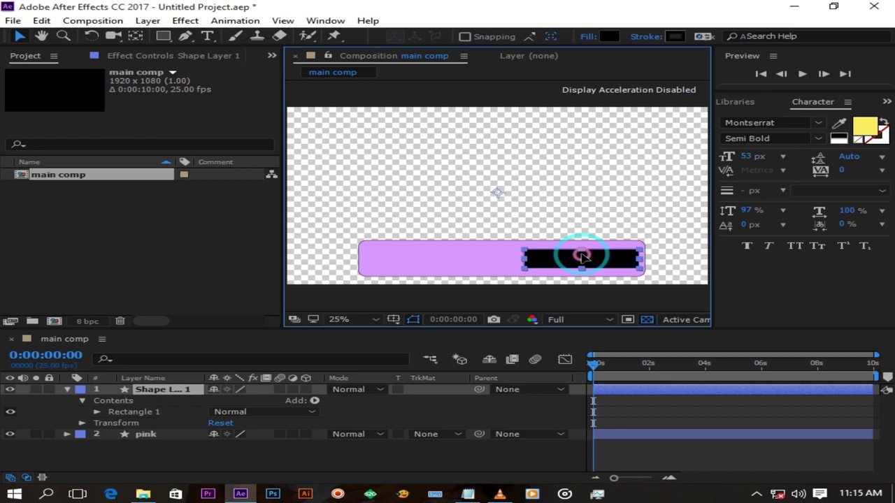
Round the small rectangle's corners with a Roundness of 39
click(259, 454)
click(115, 396)
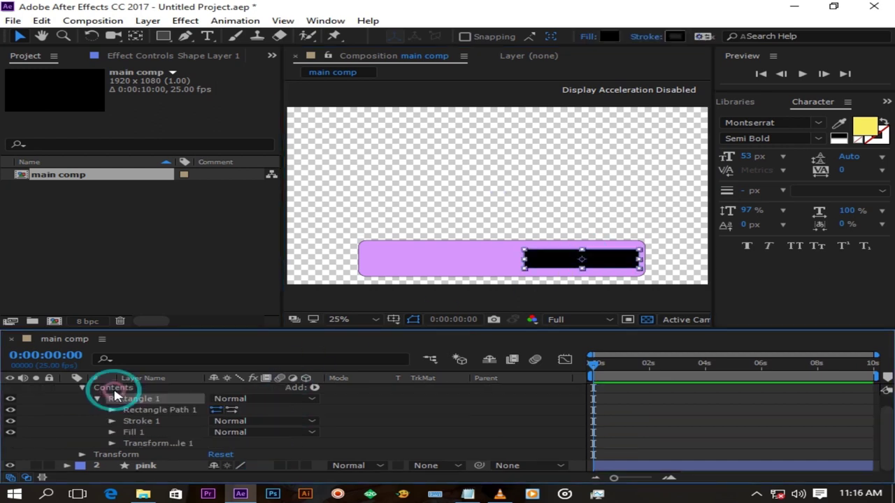
click(111, 410)
click(222, 468)
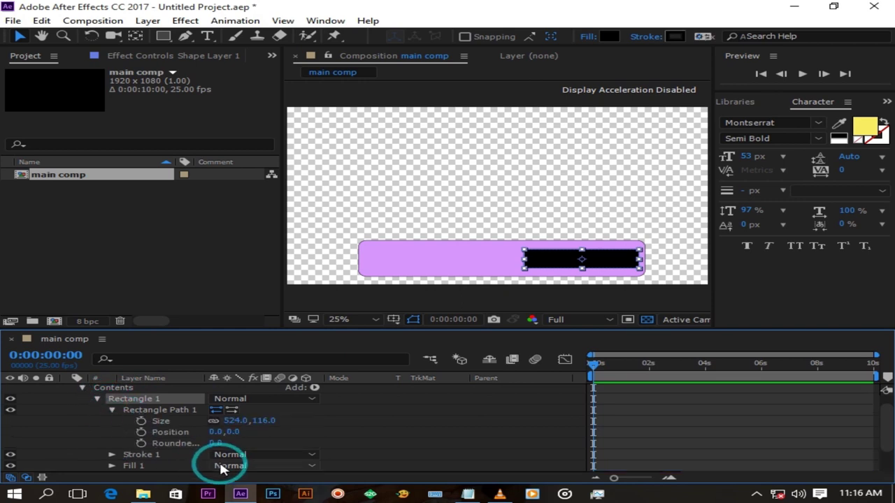
click(218, 444)
drag(219, 442, 256, 446)
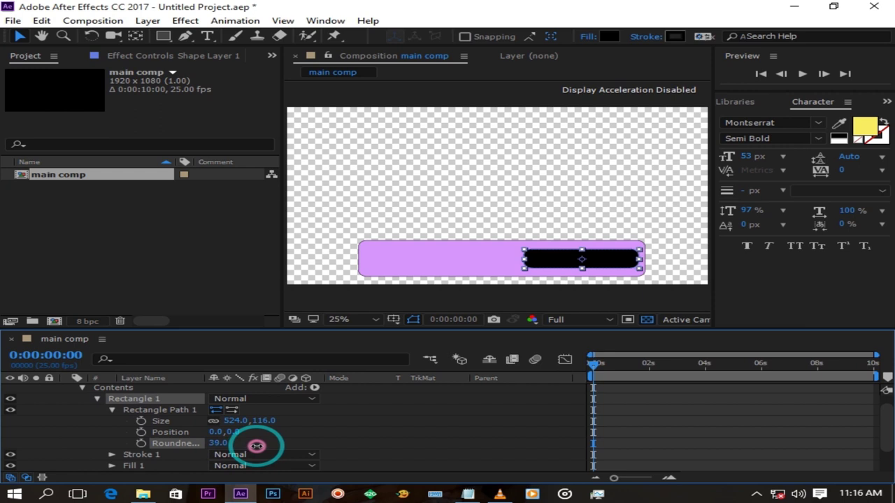
click(329, 435)
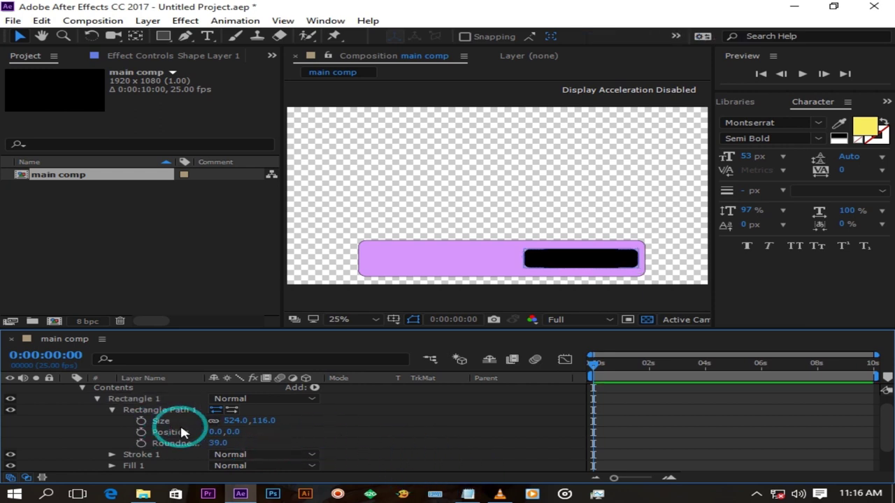
Change the small rectangle's fill to light blue 8BBDD9, copied from the colour notes
click(112, 409)
click(112, 432)
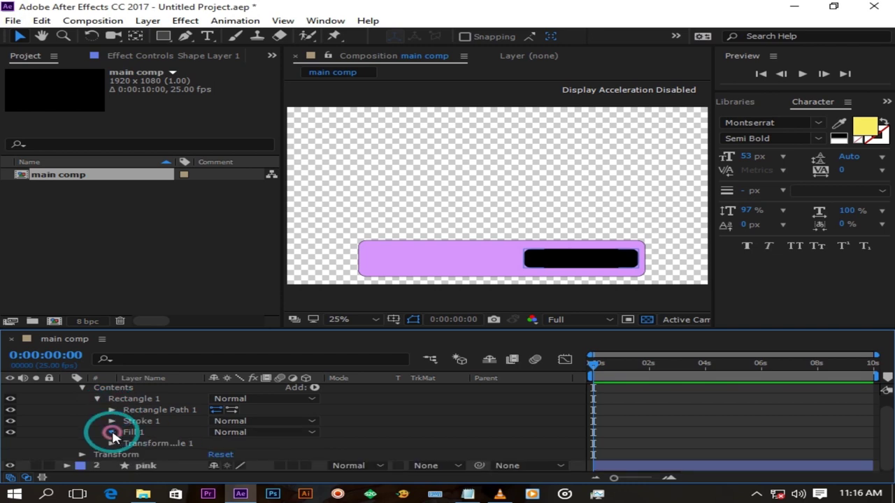
click(218, 454)
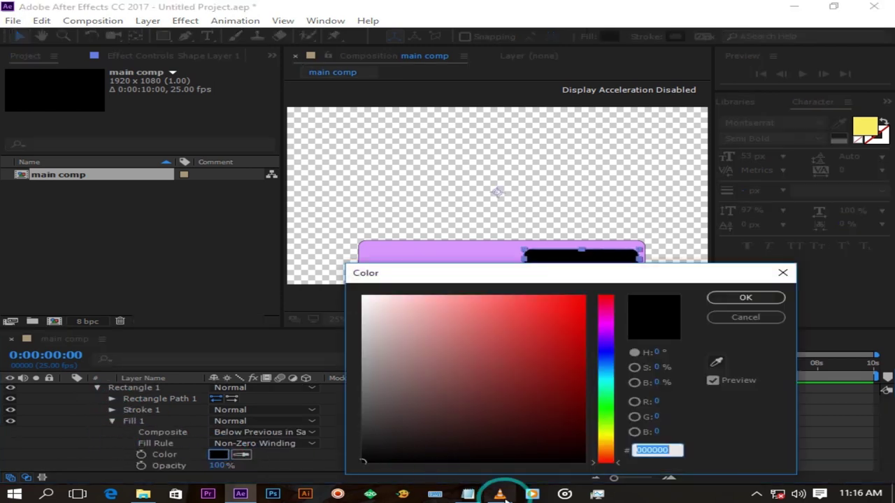
click(466, 494)
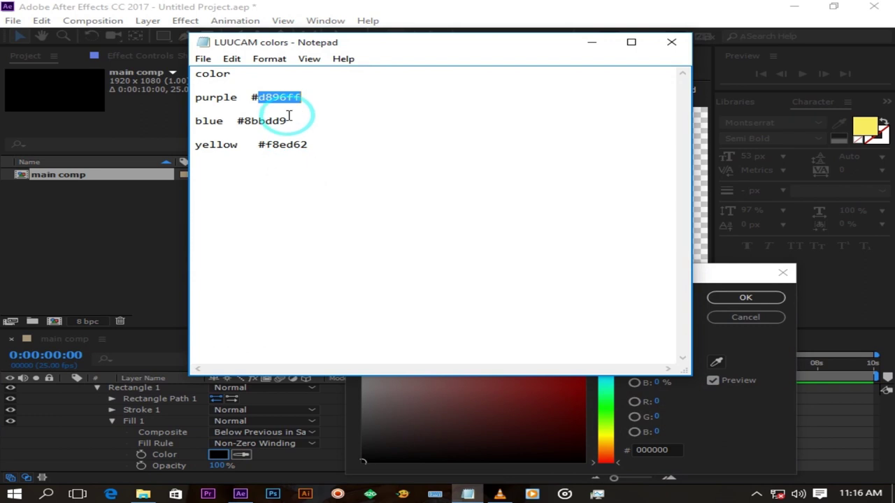
drag(287, 121, 245, 116)
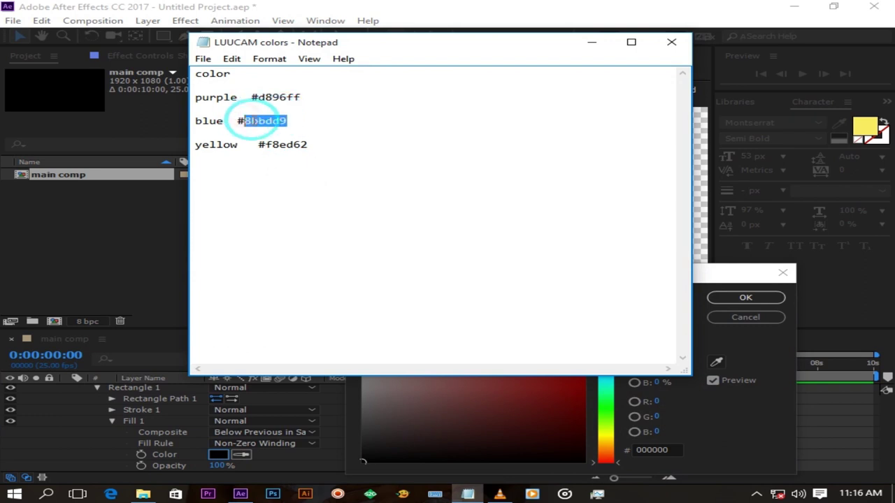
right_click(242, 116)
click(315, 160)
click(591, 44)
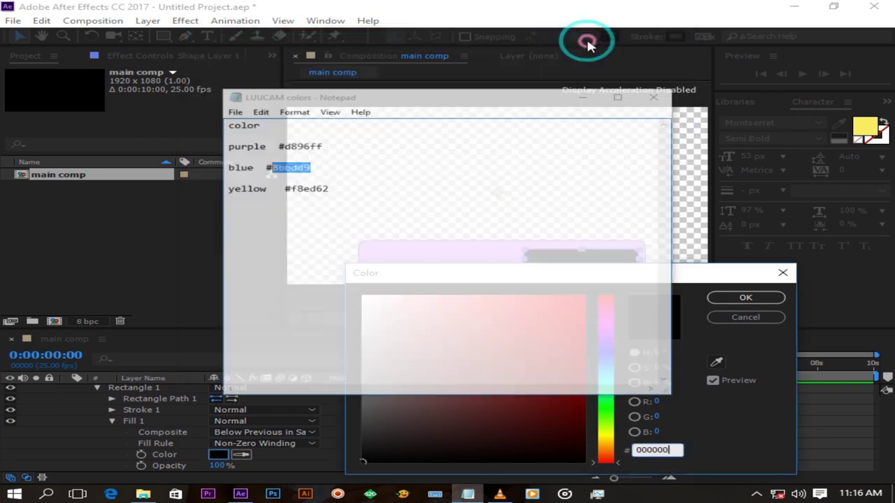
click(657, 449)
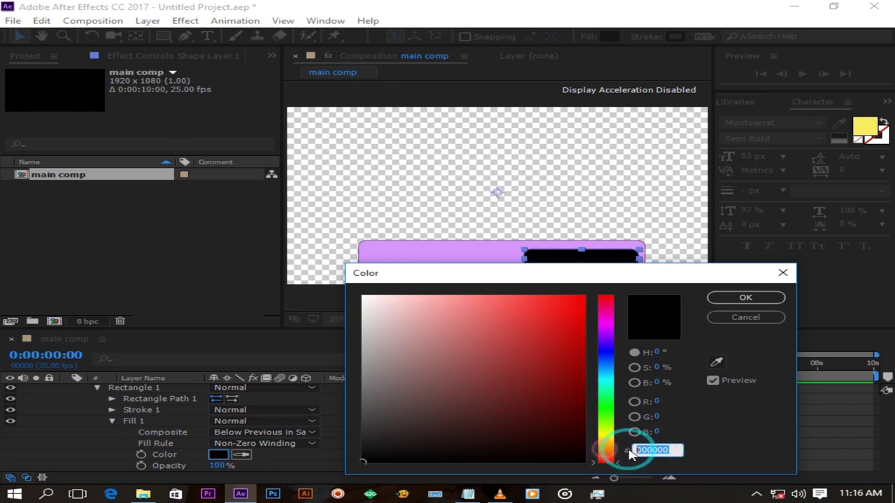
right_click(650, 449)
click(685, 325)
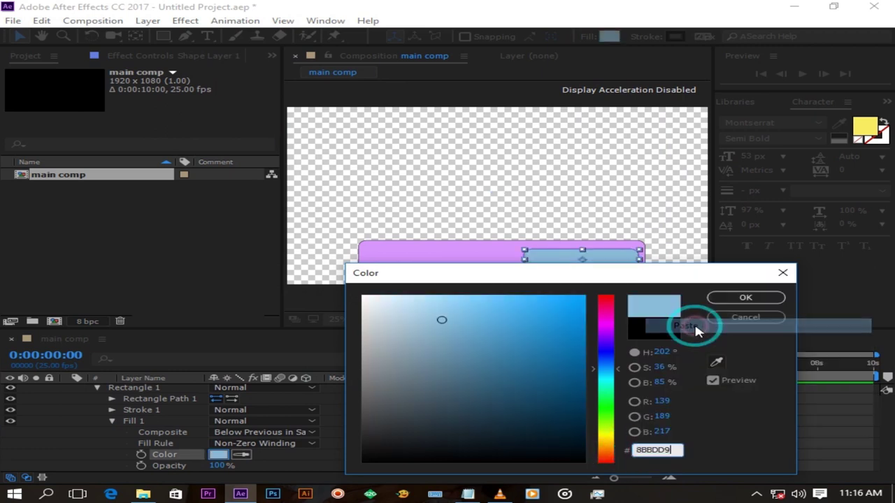
click(739, 301)
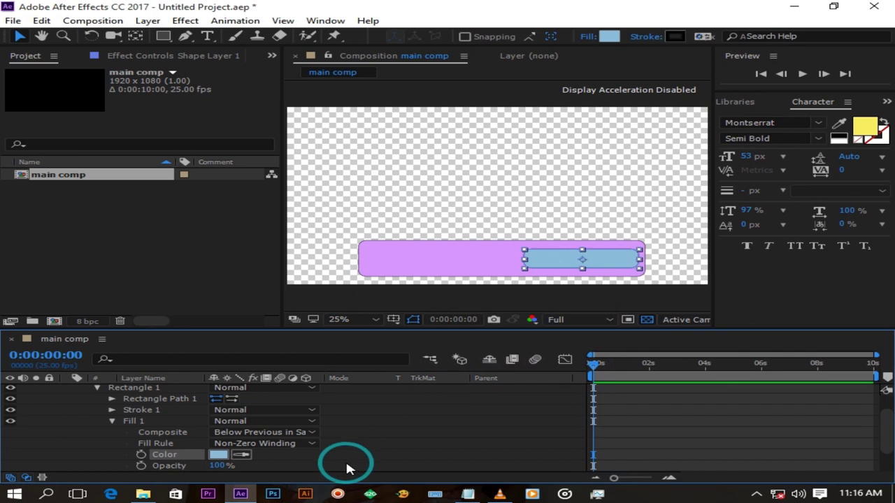
Rename the light-blue rectangle's shape layer to 'blue'
click(110, 389)
right_click(156, 386)
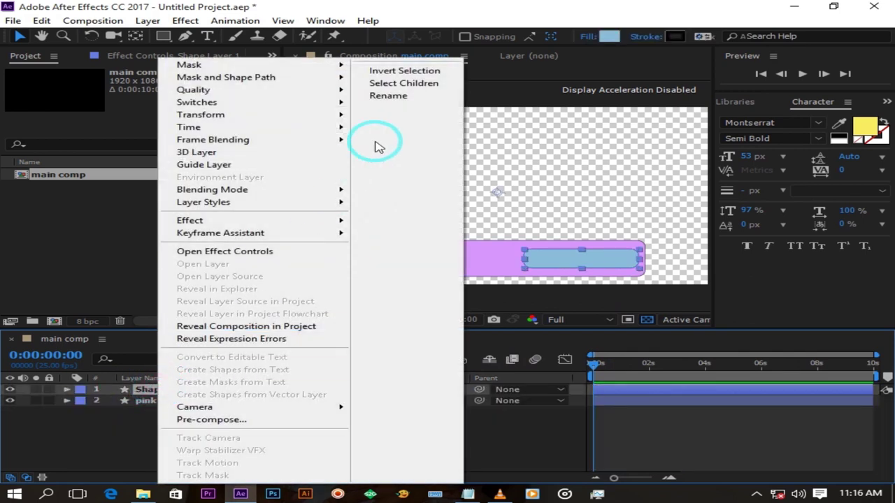
click(404, 96)
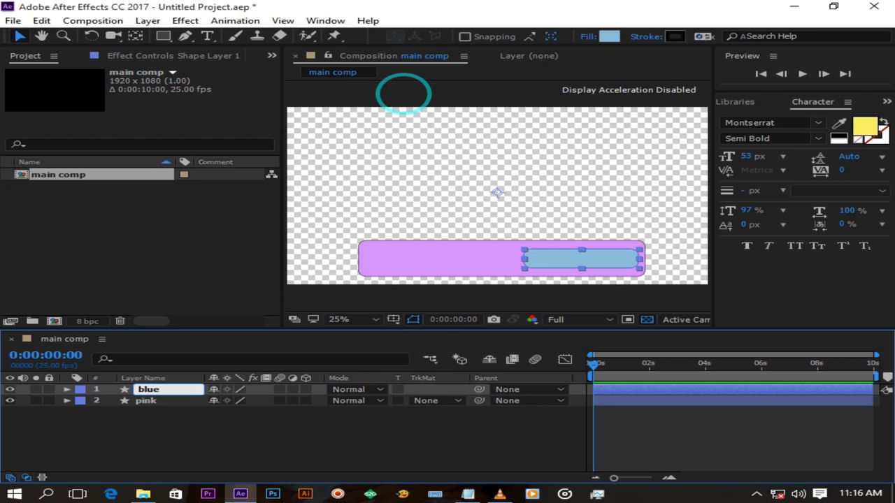
click(194, 436)
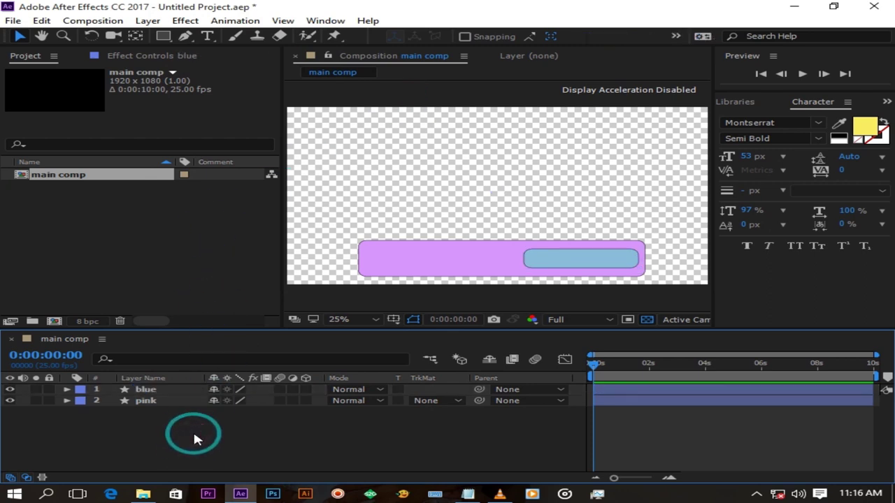
Type yellow 'SUBSCRIBE' text on the blue button
click(208, 38)
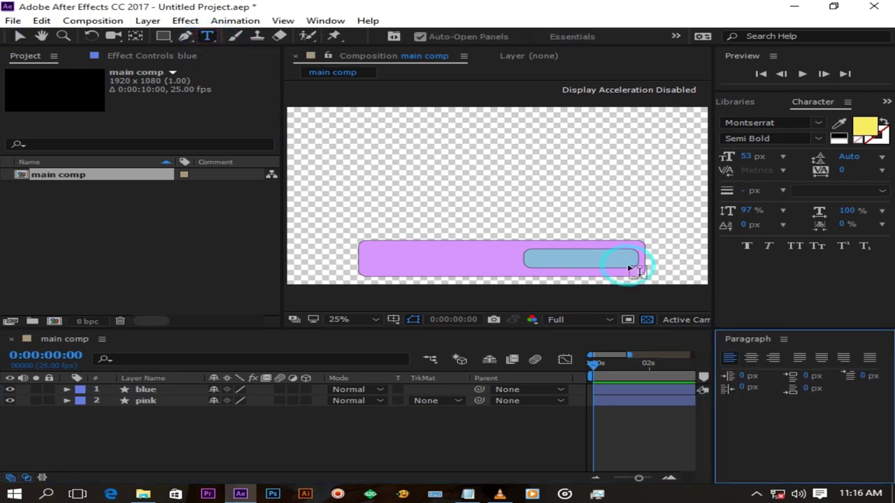
click(540, 259)
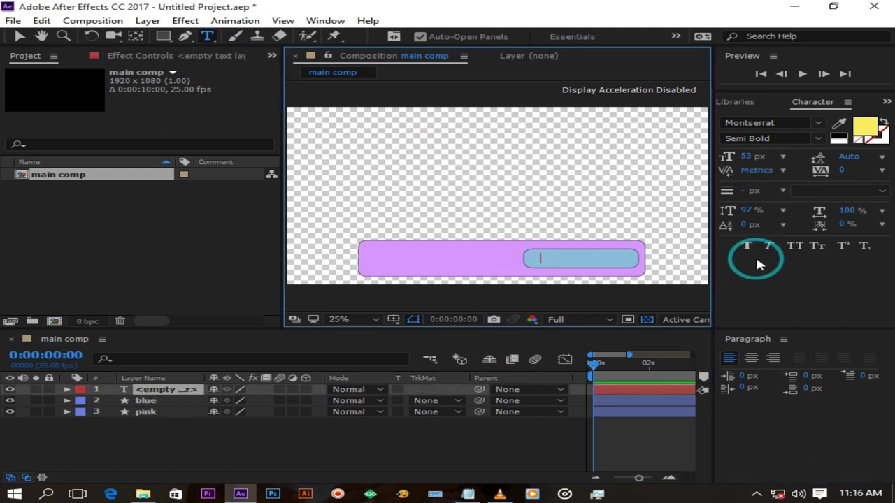
text(SUBSCRIBE)
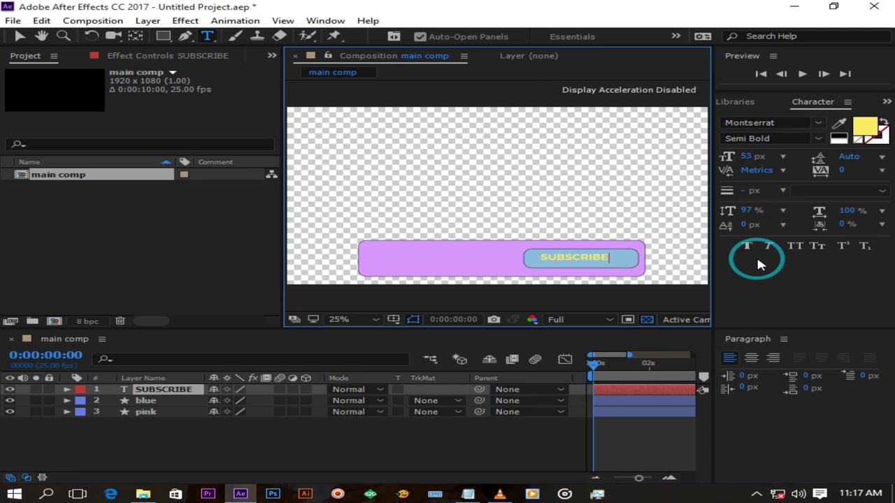
key(Escape)
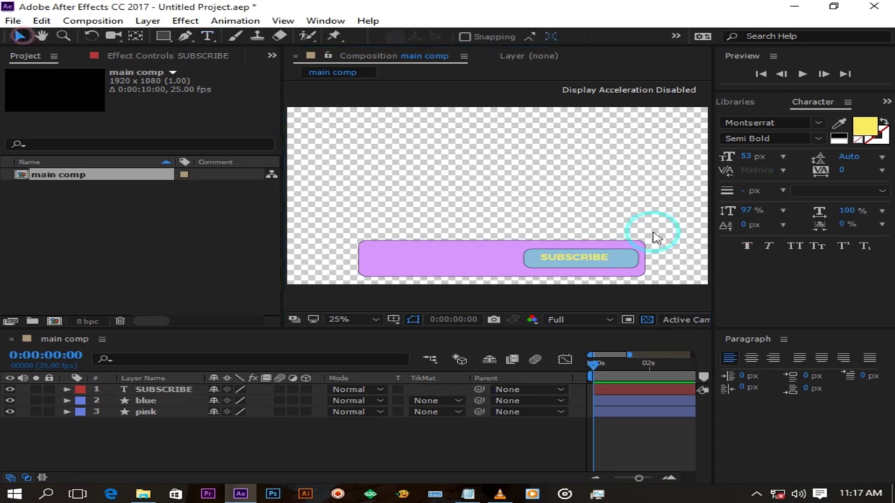
key(v)
Import the Luucam tape logo png from File Explorer into the project
click(594, 258)
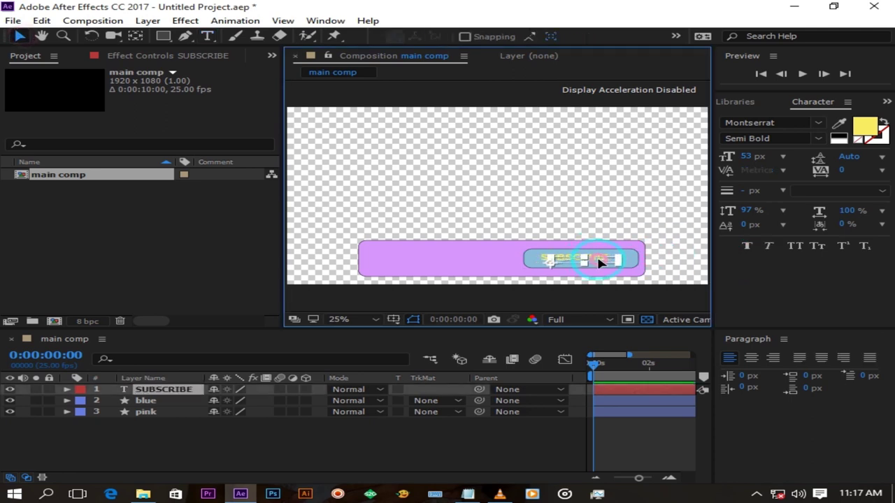
key(alt+Tab)
drag(448, 277, 142, 255)
Add the tape logo to main comp, scale it to 21%, and place it at the pink bar's left end
drag(74, 175, 183, 390)
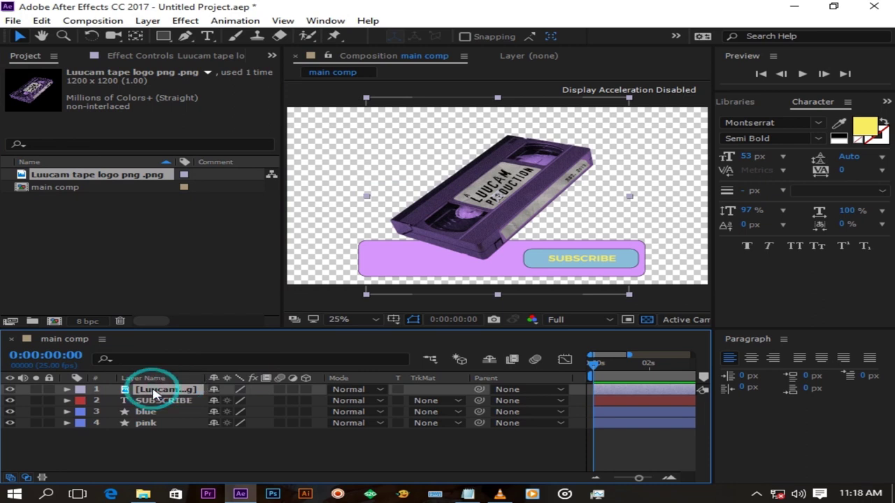
key(s)
drag(236, 400, 180, 411)
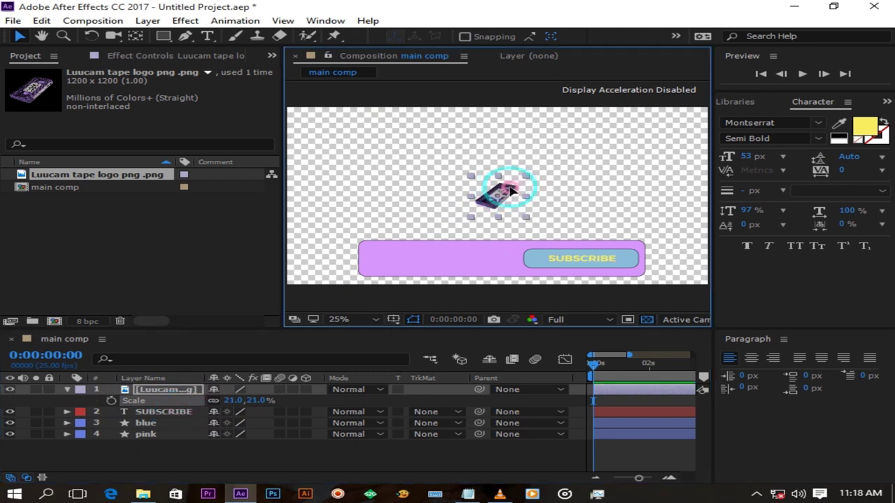
drag(495, 193, 408, 247)
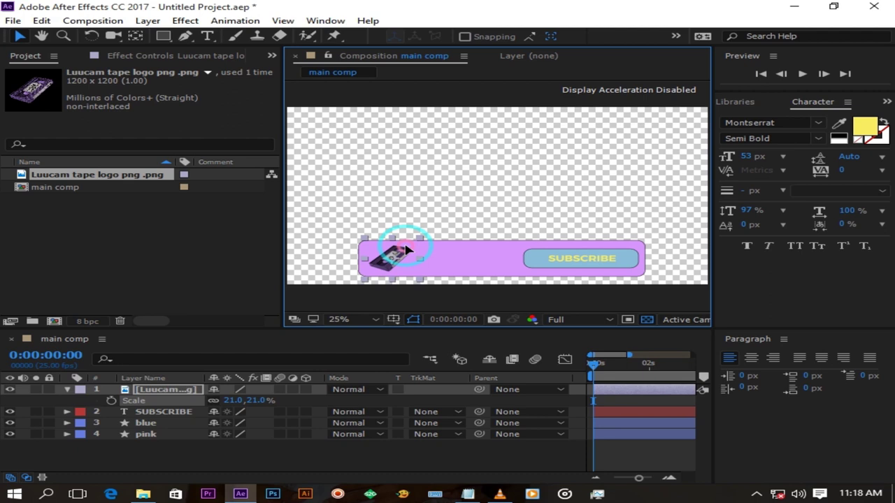
Type 'LUUCAM HD' on the pink bar beside the tape logo
key(s)
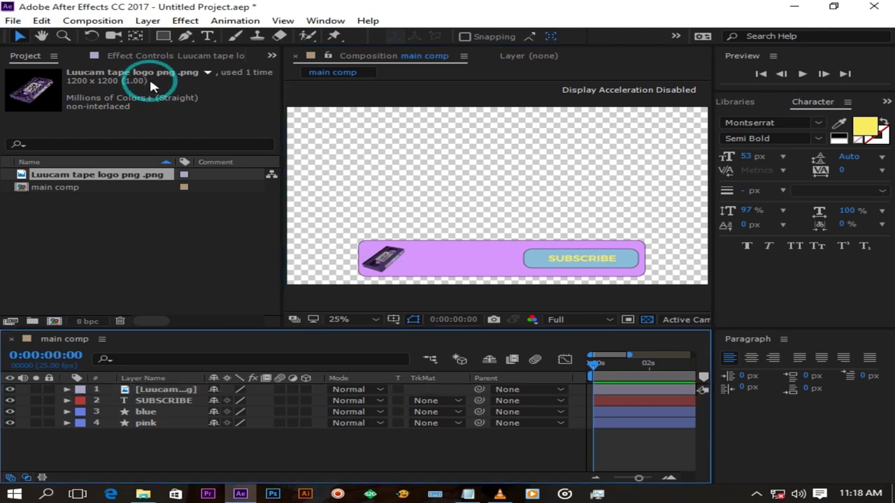
click(206, 36)
click(436, 260)
text(LUUCAM HD)
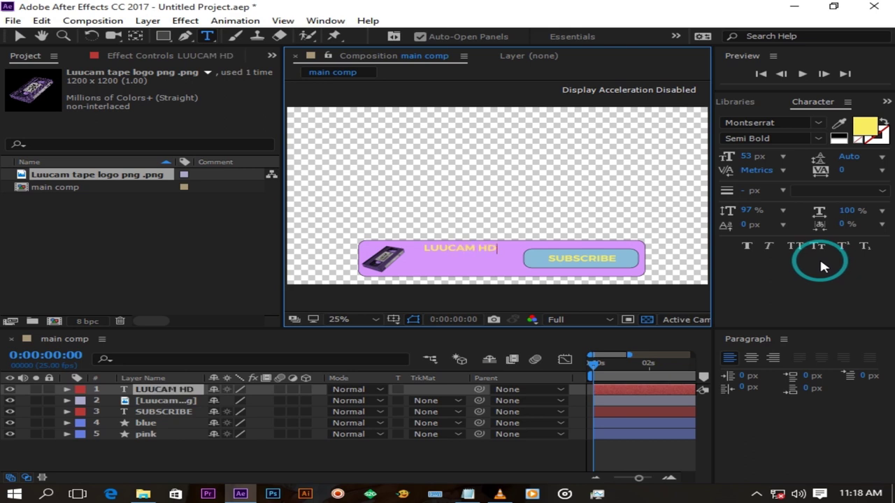
Make the LUUCAM HD text near-black 121211 in Montserrat Extra Bold
click(461, 251)
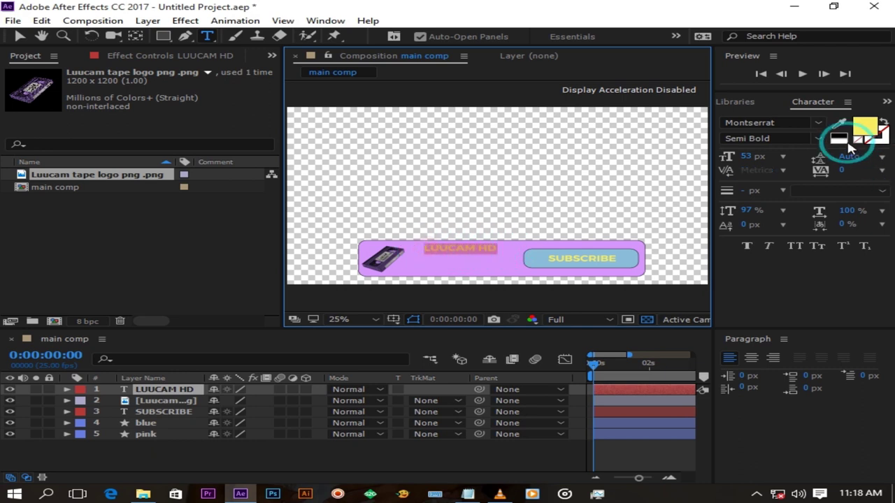
click(862, 126)
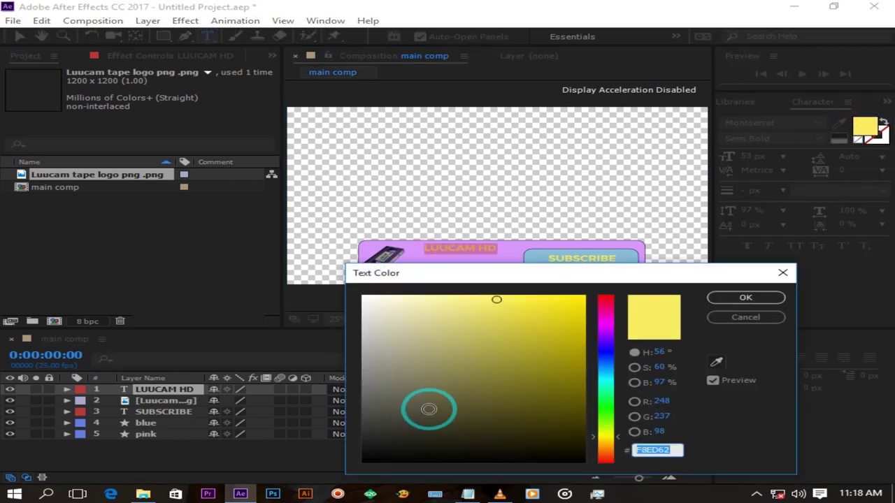
click(371, 448)
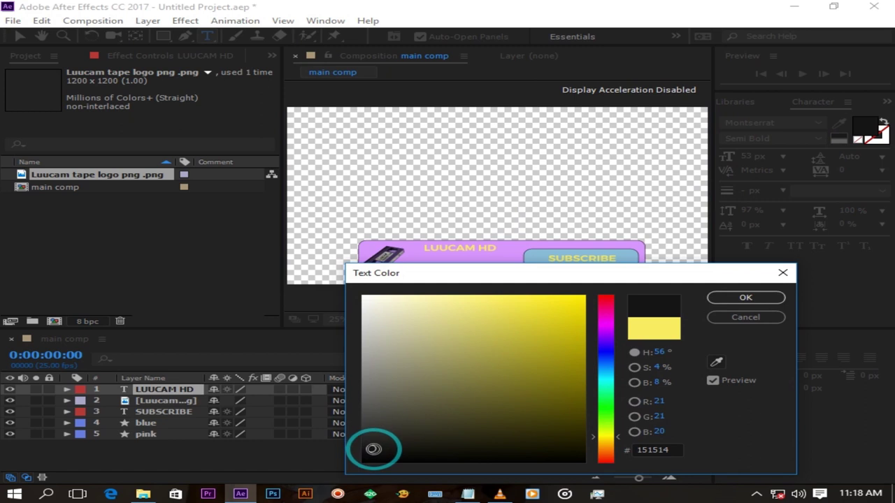
click(744, 298)
click(534, 280)
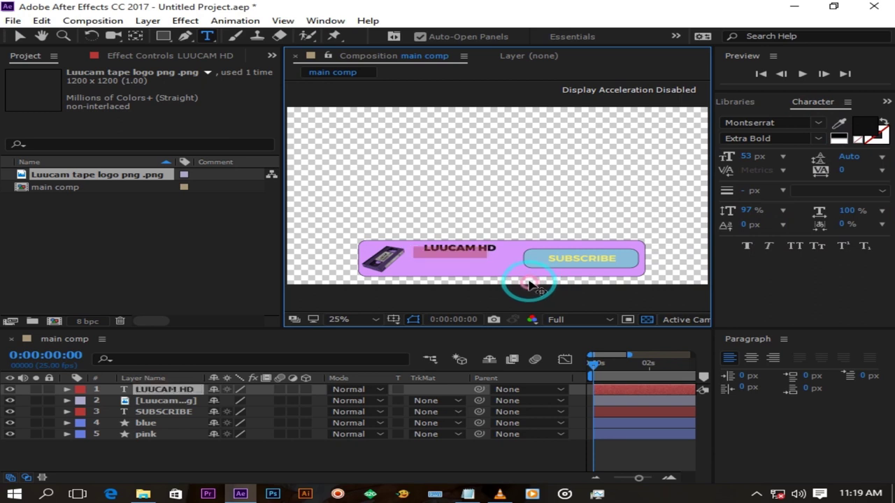
Add a 'VISUAL EFFECTS ART' line below LUUCAM HD in Montserrat Regular at 45 px
click(419, 263)
text(VISUAL EFFECTS ART)
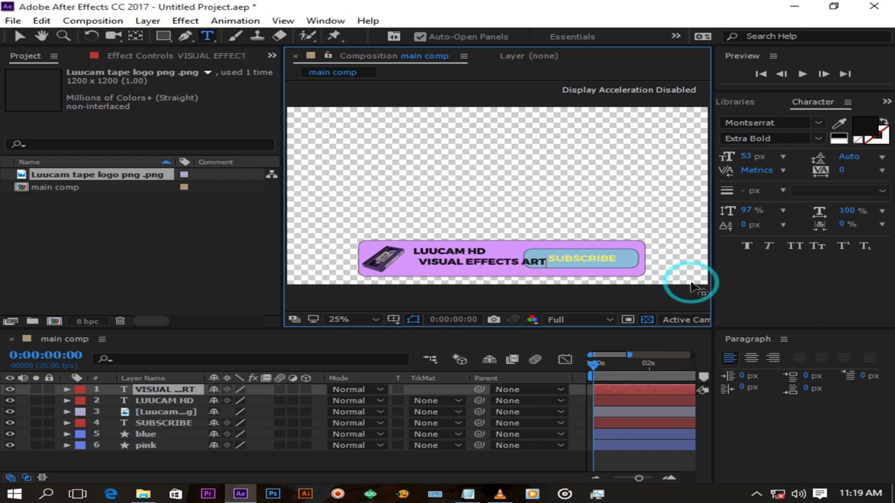
drag(505, 260, 408, 260)
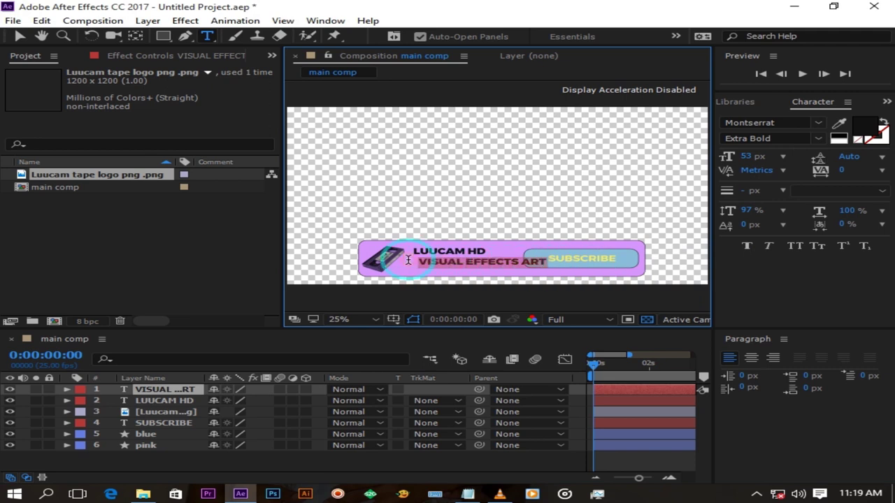
click(818, 138)
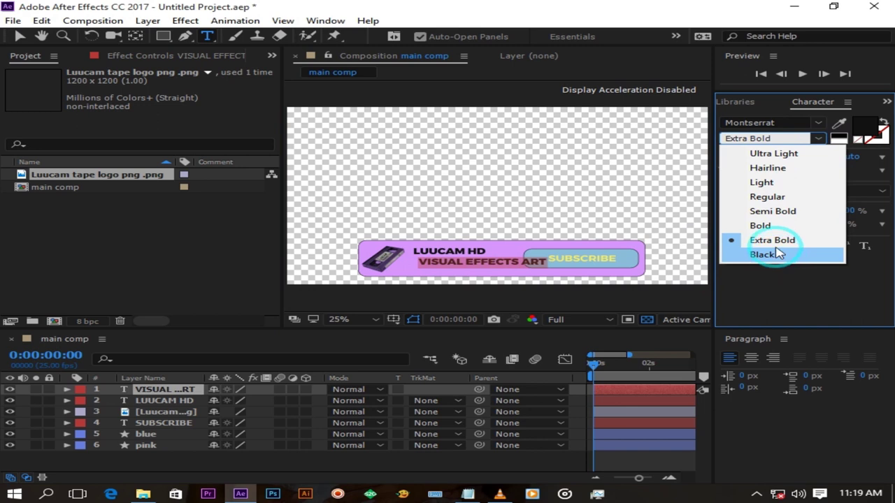
click(782, 197)
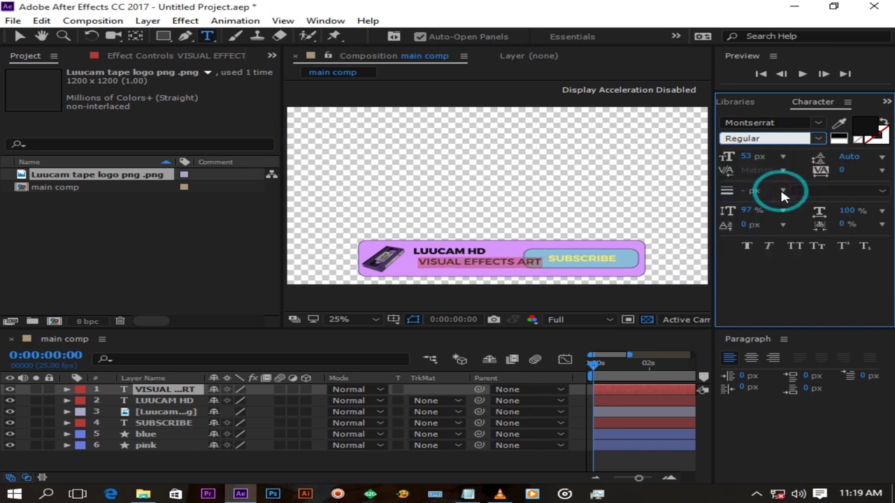
drag(758, 162, 740, 158)
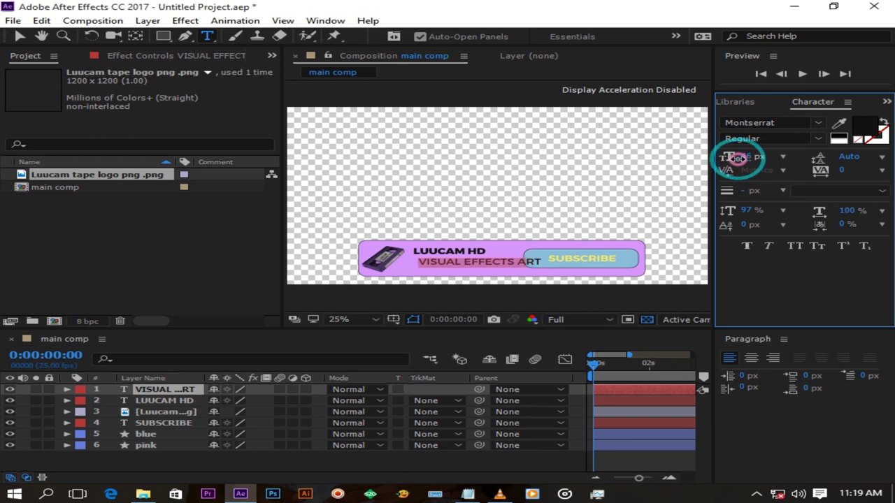
click(552, 280)
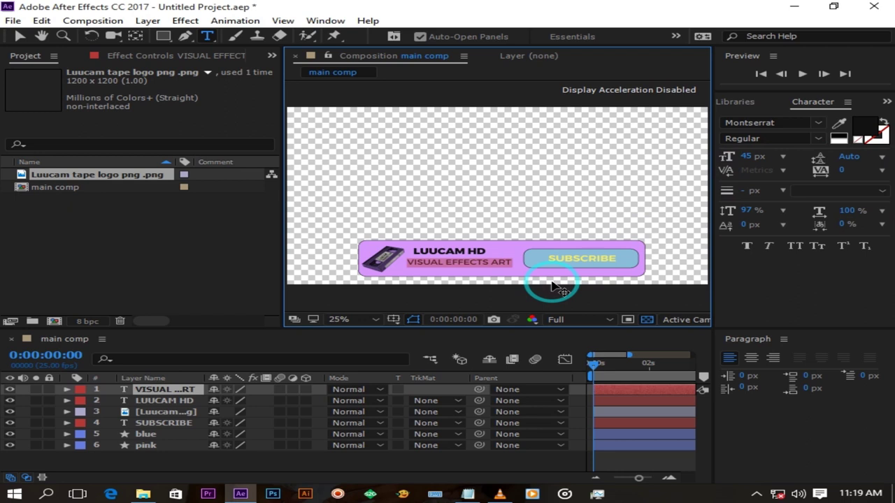
click(455, 203)
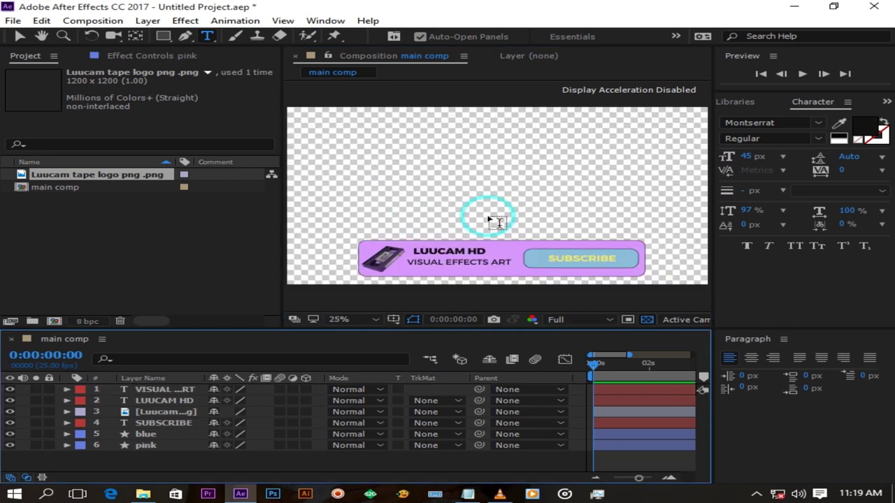
Apply a Drop Shadow to the blue button layer with distance 18 and direction -127°
click(344, 220)
key(ctrl+5)
click(811, 112)
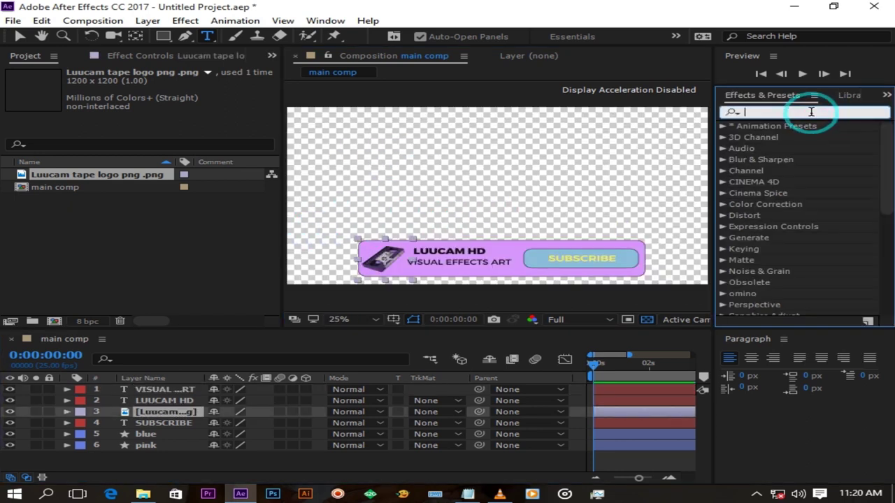
text(DROP)
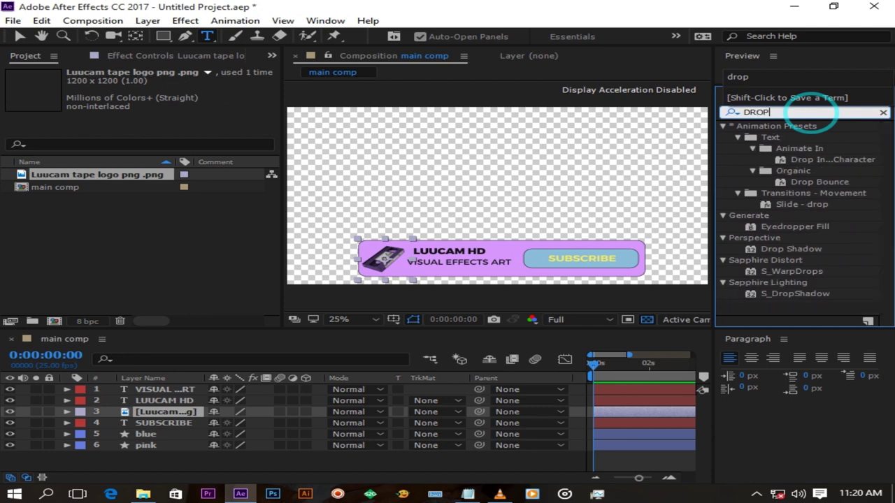
click(773, 251)
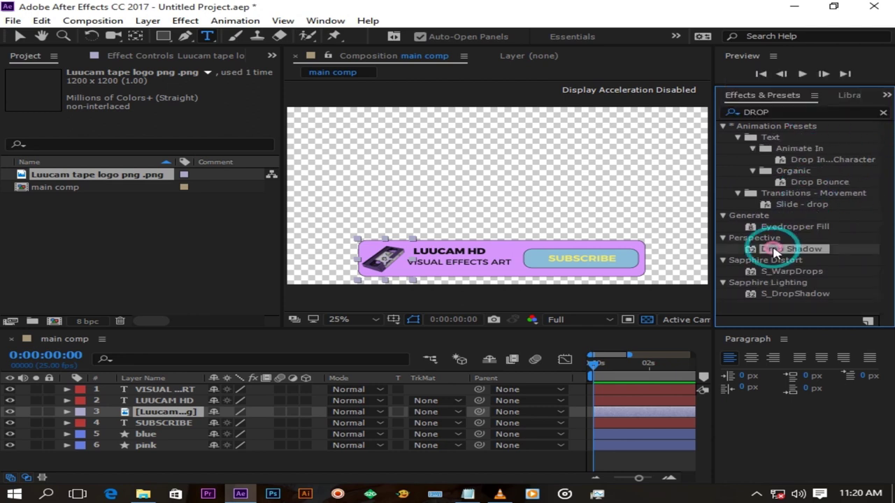
drag(773, 249, 158, 434)
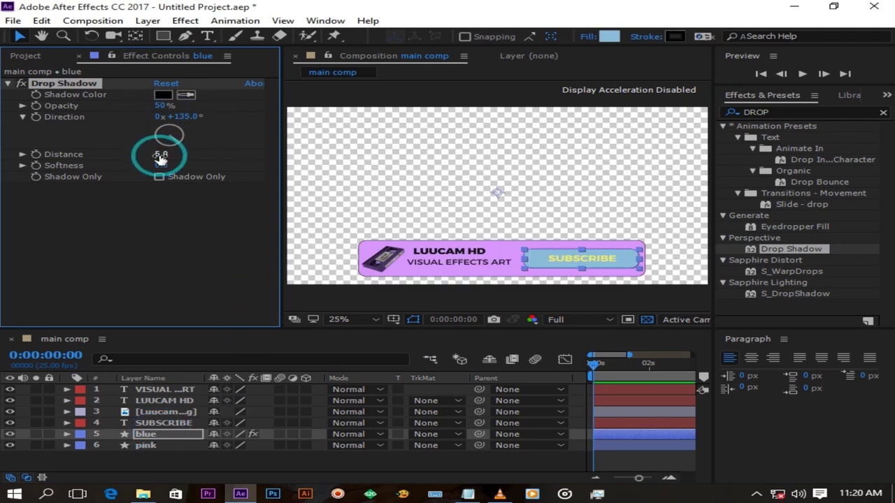
drag(161, 159, 67, 156)
click(66, 82)
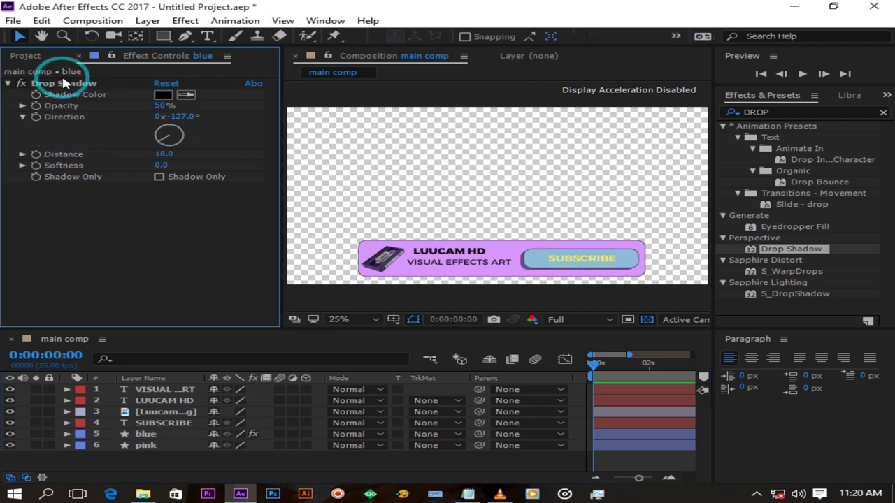
Copy the button's drop shadow with property links and paste it onto the pink banner
click(42, 20)
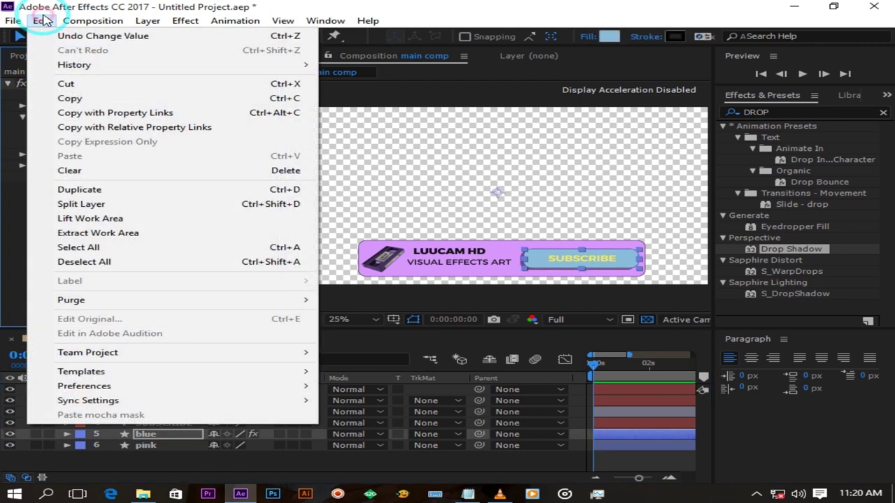
click(83, 106)
click(76, 127)
click(63, 84)
click(100, 351)
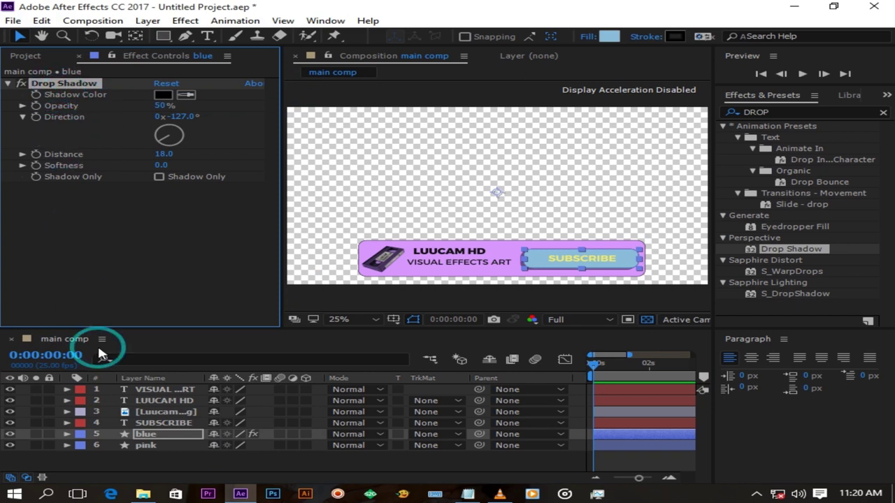
click(146, 446)
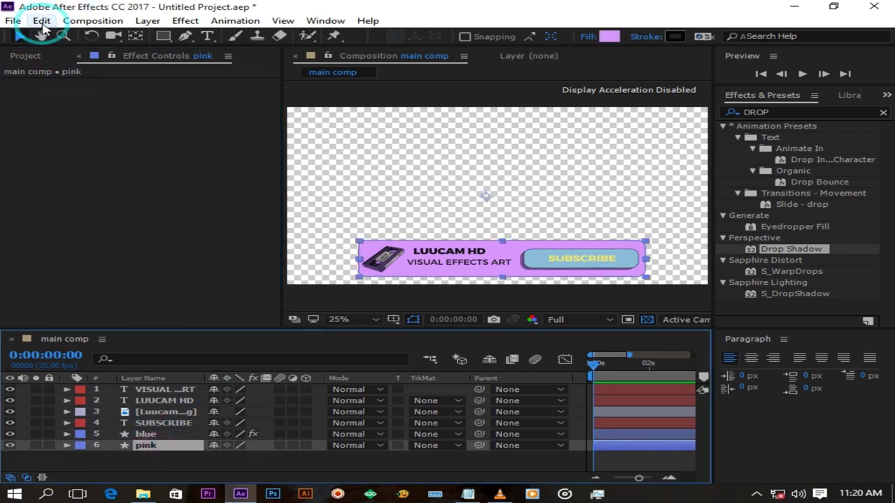
click(42, 20)
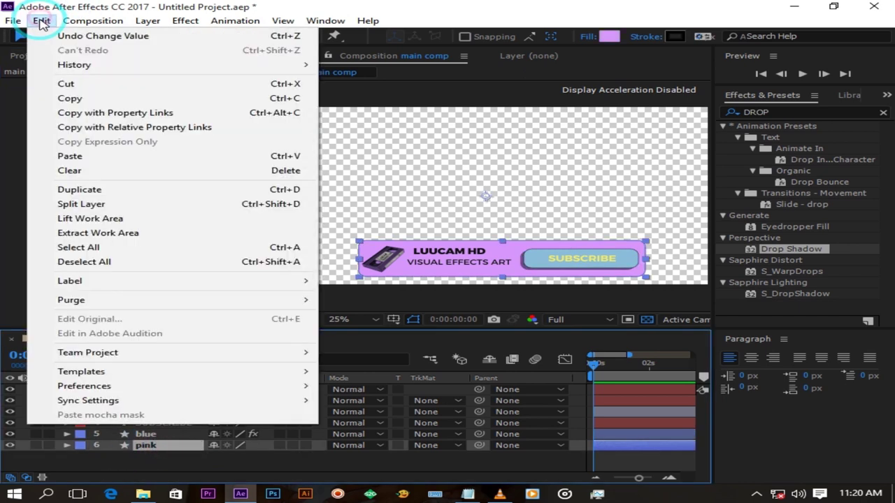
click(70, 156)
Paste the drop shadow onto the tape logo and the SUBSCRIBE text layer
click(159, 414)
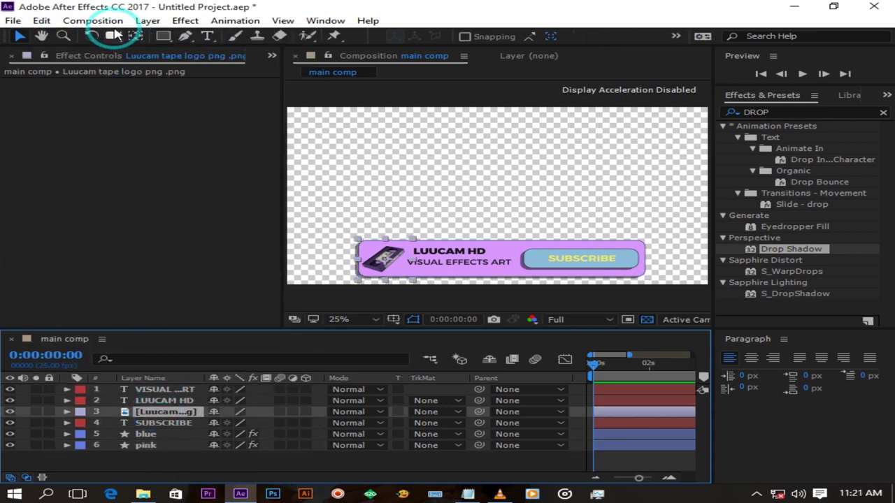
click(42, 21)
click(91, 155)
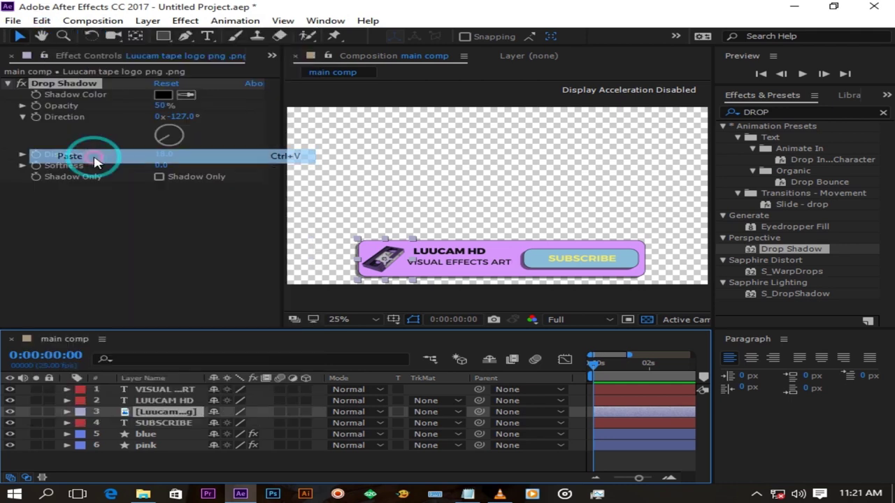
click(164, 423)
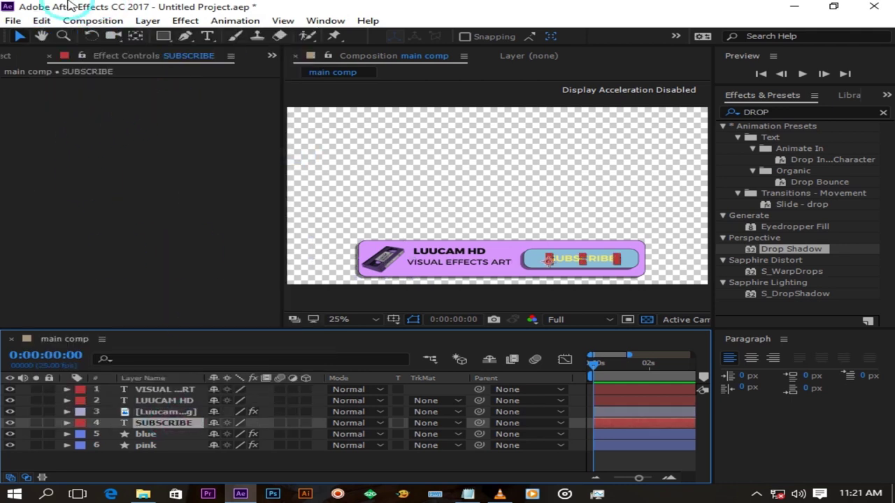
click(42, 21)
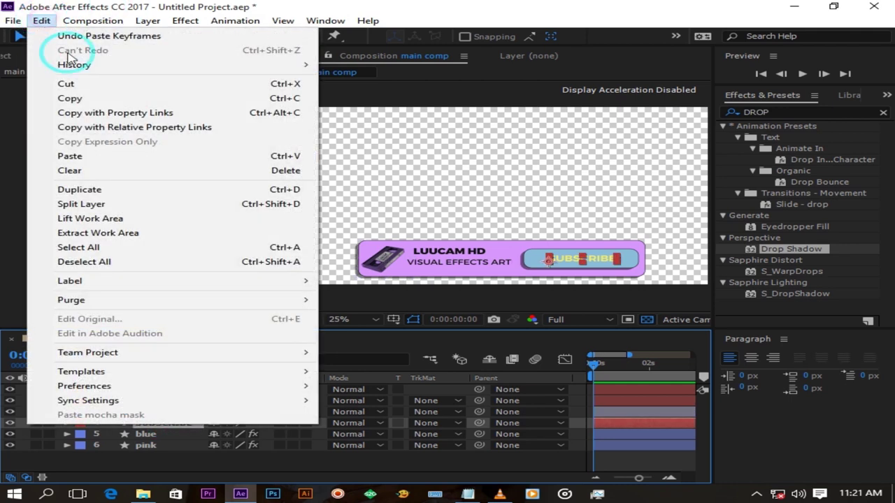
click(98, 156)
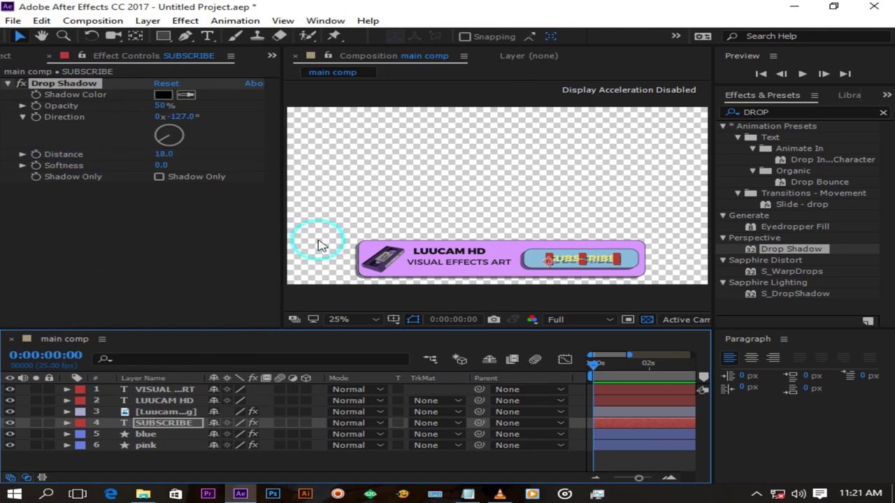
Paste the drop shadow onto LUUCAM HD, shortening it to distance 5 at -96°
click(160, 402)
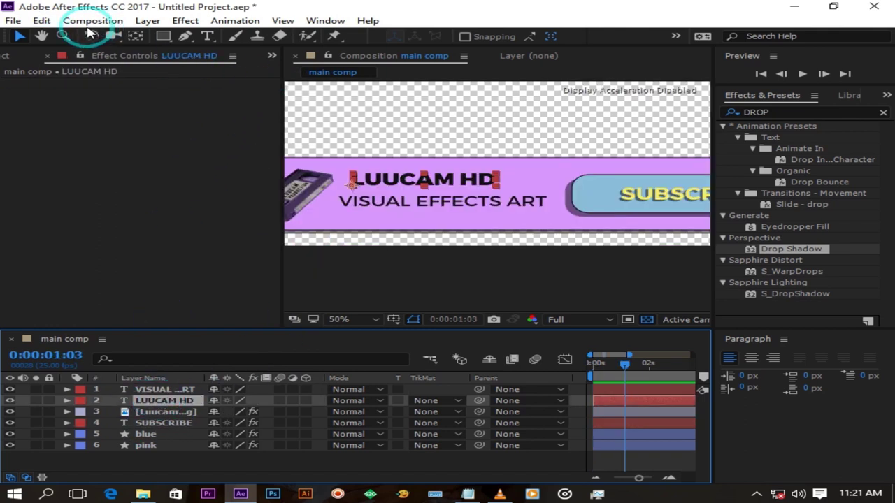
click(41, 21)
click(97, 157)
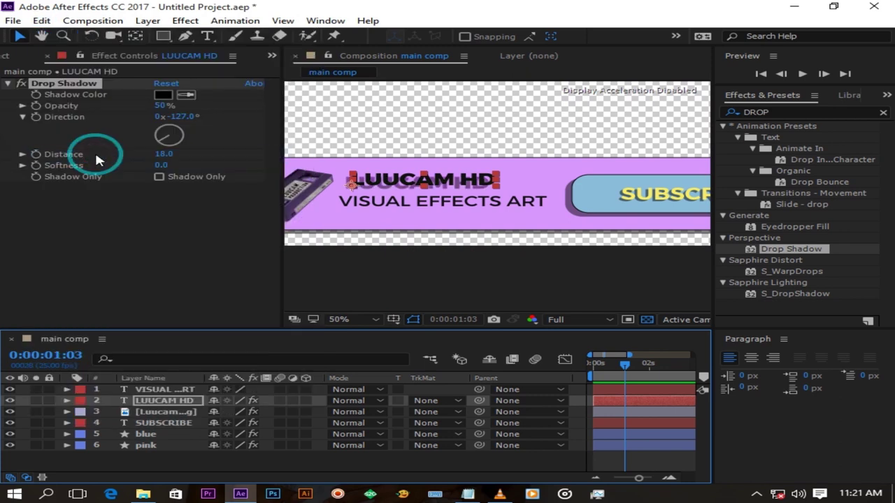
click(165, 154)
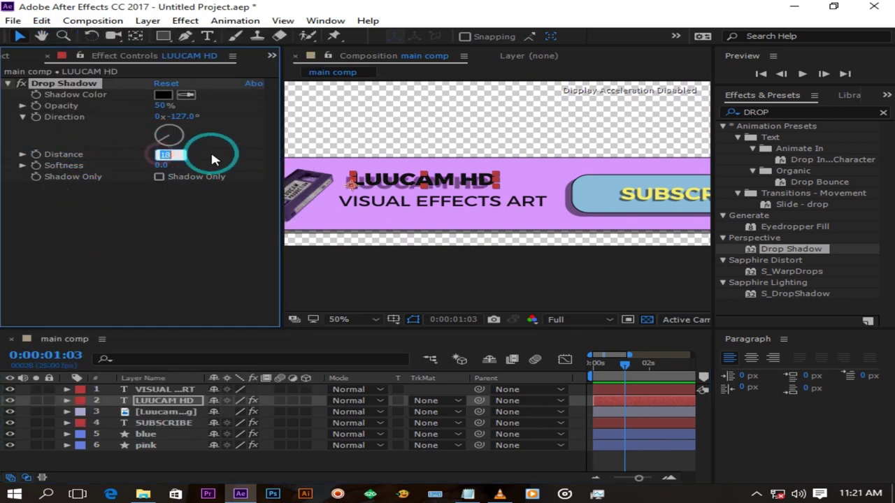
text(8)
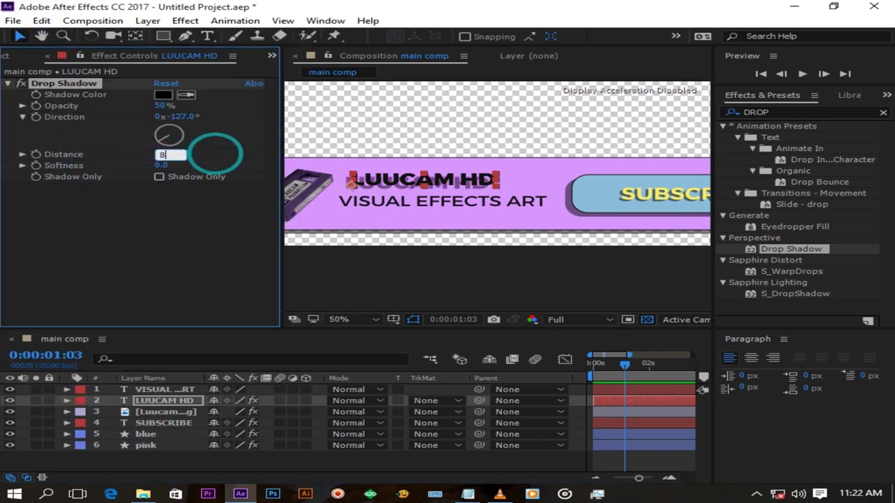
click(179, 221)
click(158, 139)
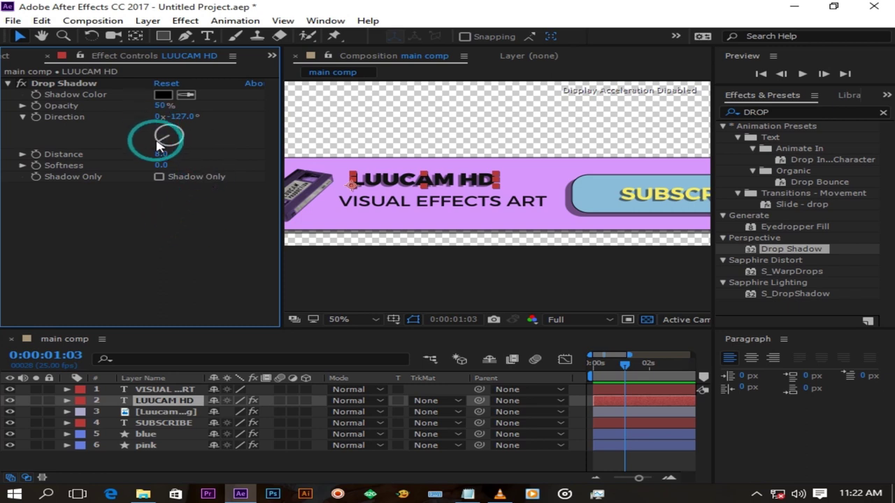
click(161, 154)
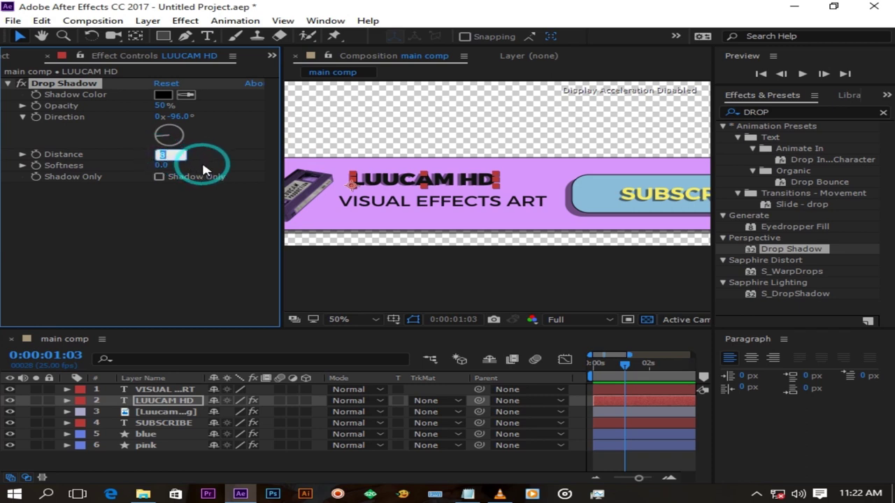
text(5)
click(193, 211)
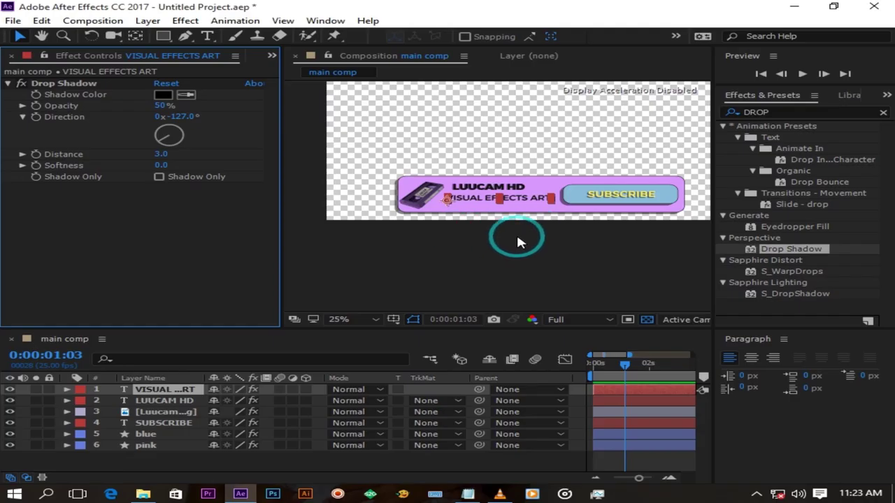
Create a new Null Object in the main comp and rename it 'control'
key(comma)
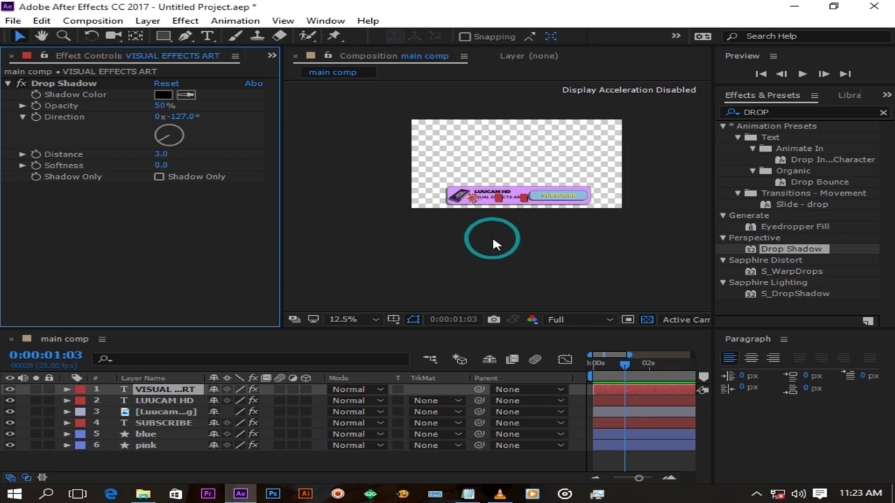
key(period)
drag(281, 209, 223, 209)
right_click(160, 452)
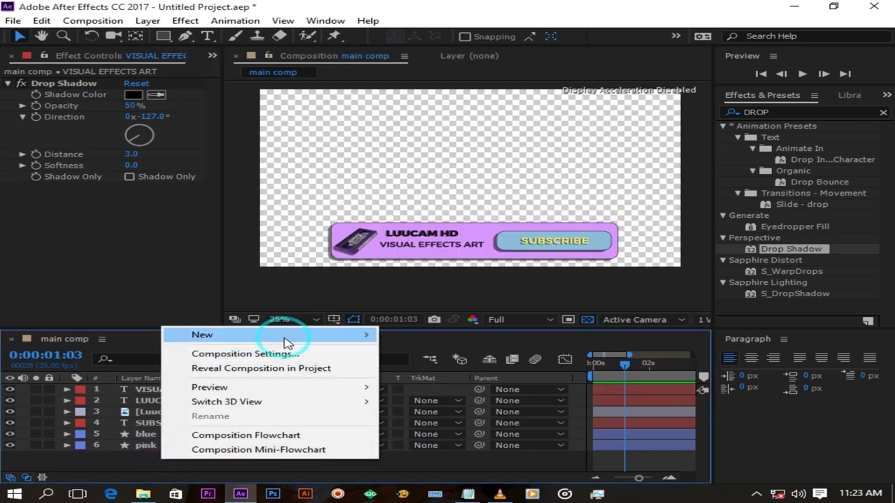
mouse_move(293, 334)
click(445, 413)
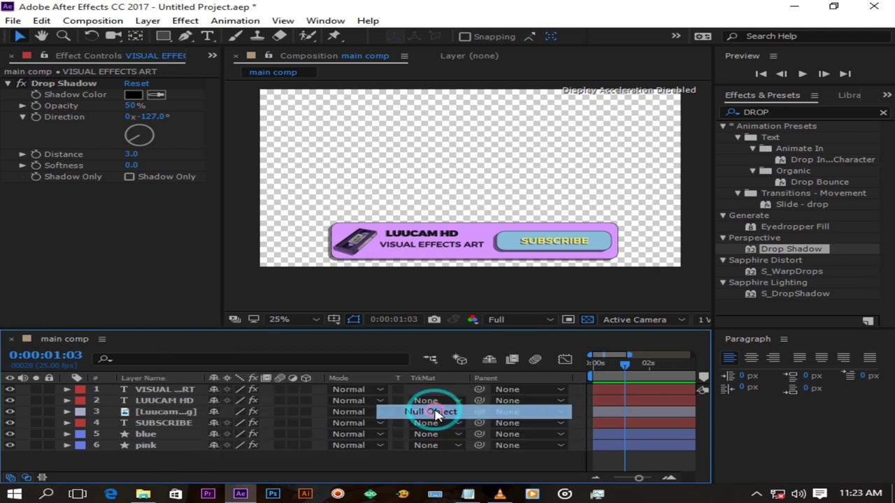
right_click(145, 394)
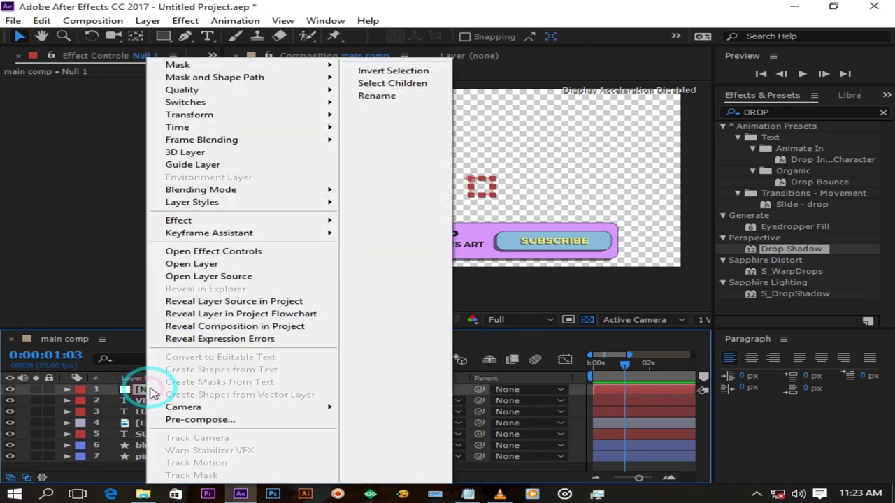
click(375, 96)
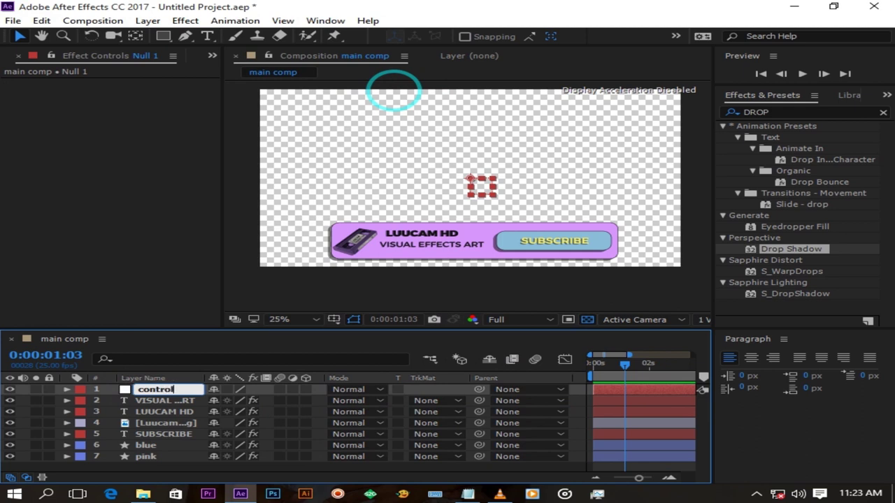
click(180, 465)
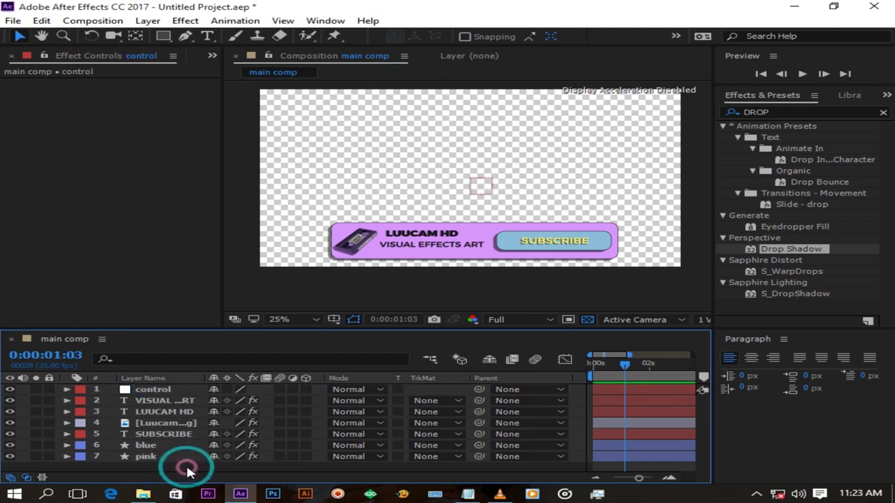
Parent VISUAL EFFECTS ART, LUUCAM HD, SUBSCRIBE, blue and pink layers to the control null
key(Home)
drag(479, 402, 331, 391)
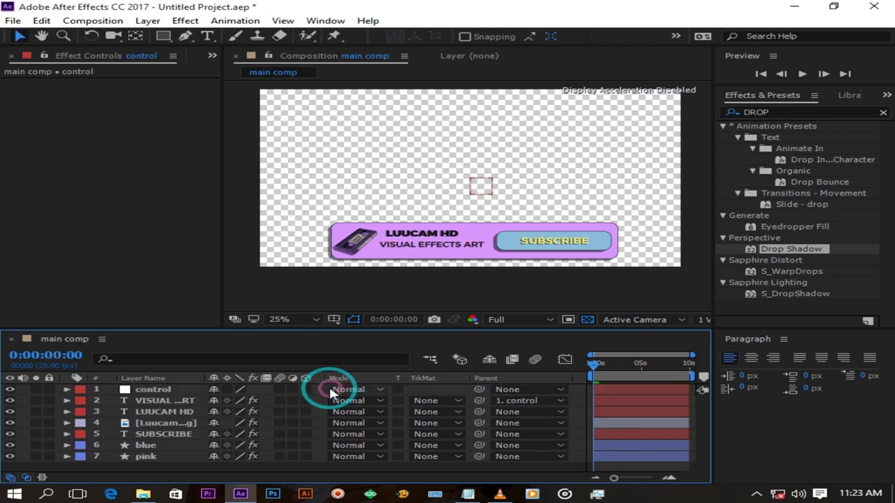
drag(480, 411, 151, 390)
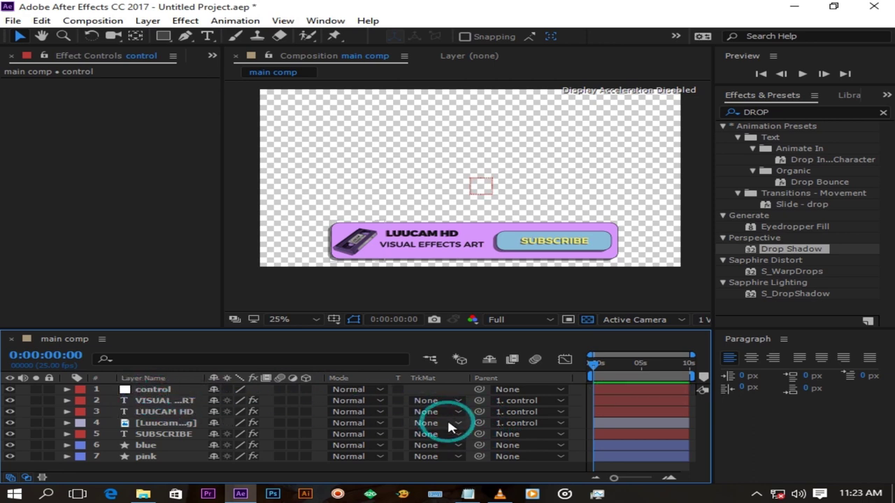
drag(479, 435, 167, 389)
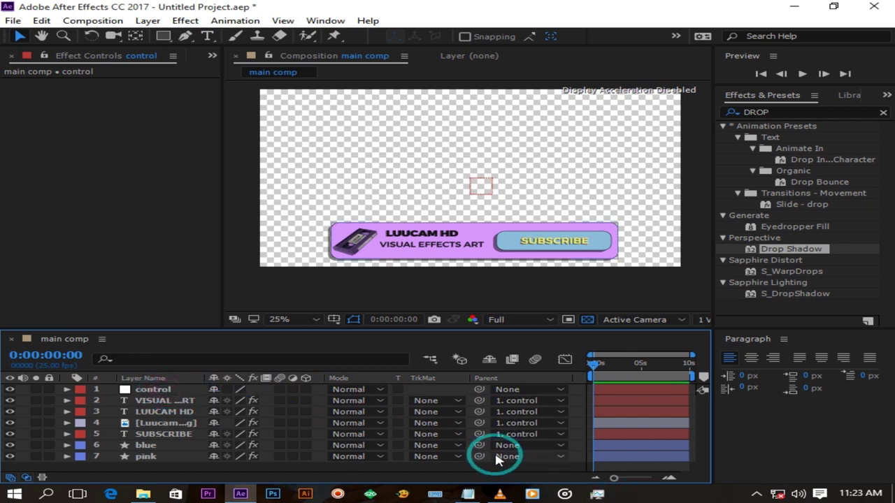
drag(481, 446, 130, 385)
drag(479, 457, 169, 396)
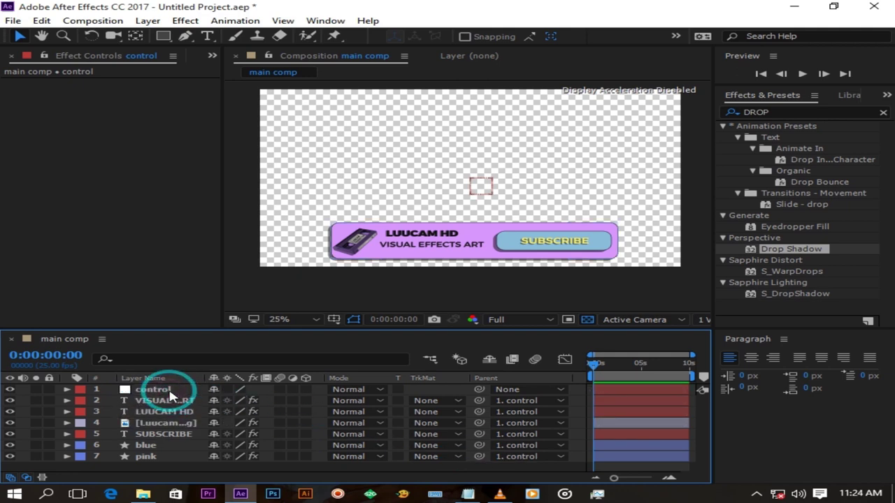
click(169, 391)
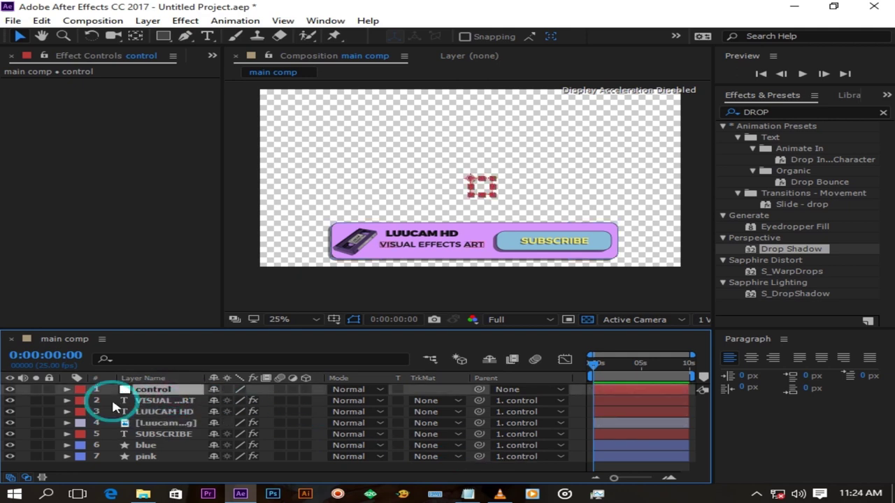
Keyframe control's Position from Y 824 at 0 s up to Y 501 just under a second in
key(p)
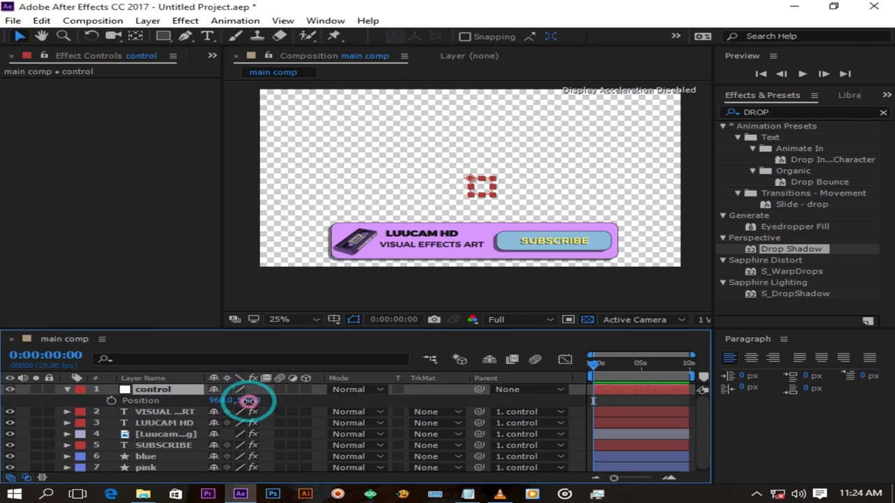
drag(250, 400, 485, 406)
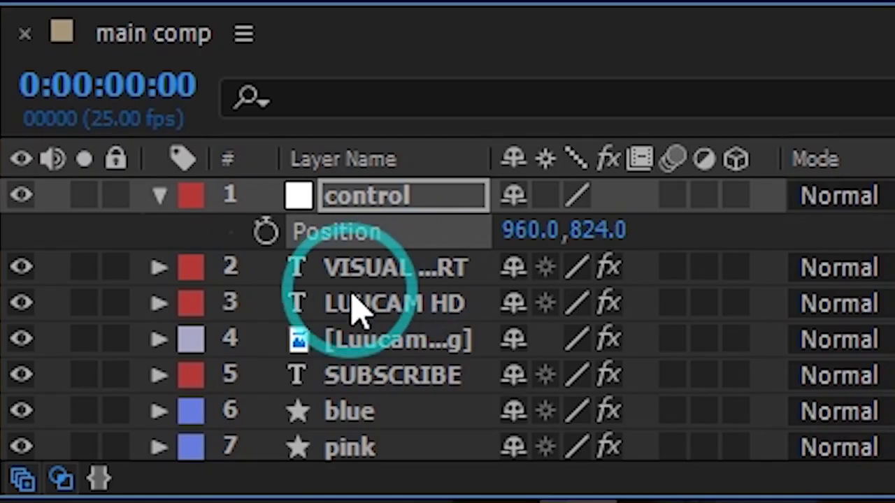
click(266, 232)
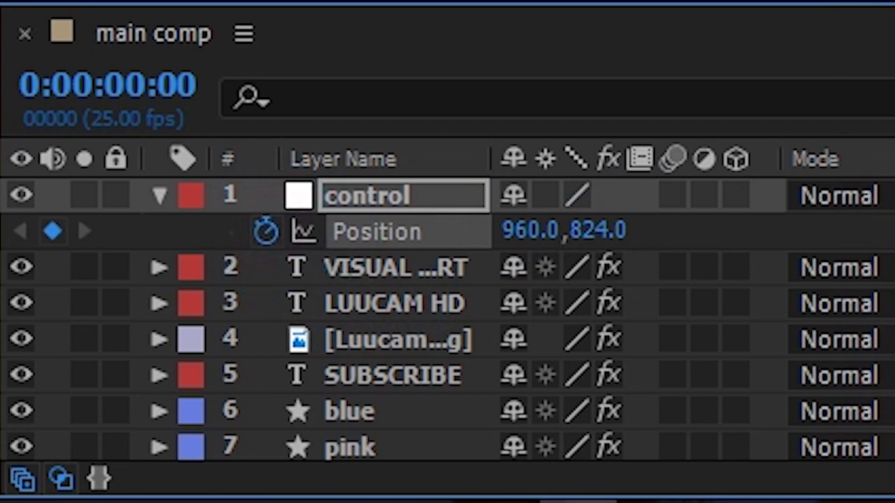
drag(595, 361, 619, 372)
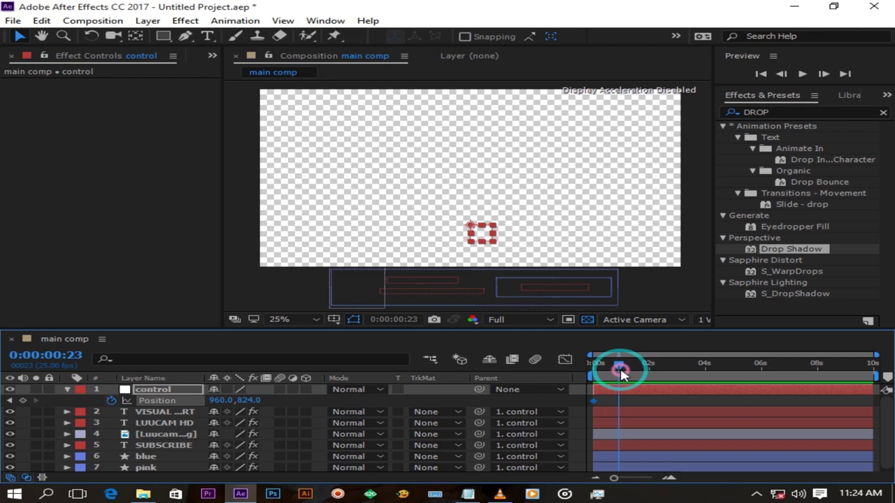
click(253, 401)
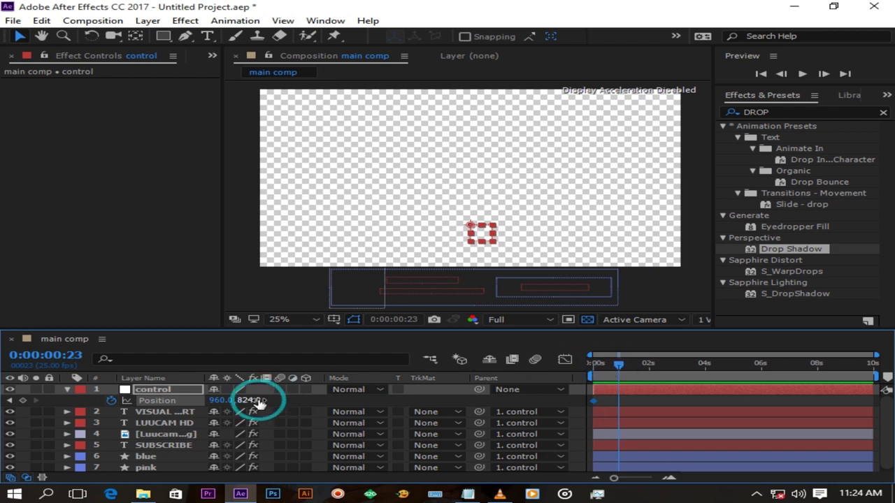
drag(257, 403, 3, 392)
drag(608, 364, 639, 365)
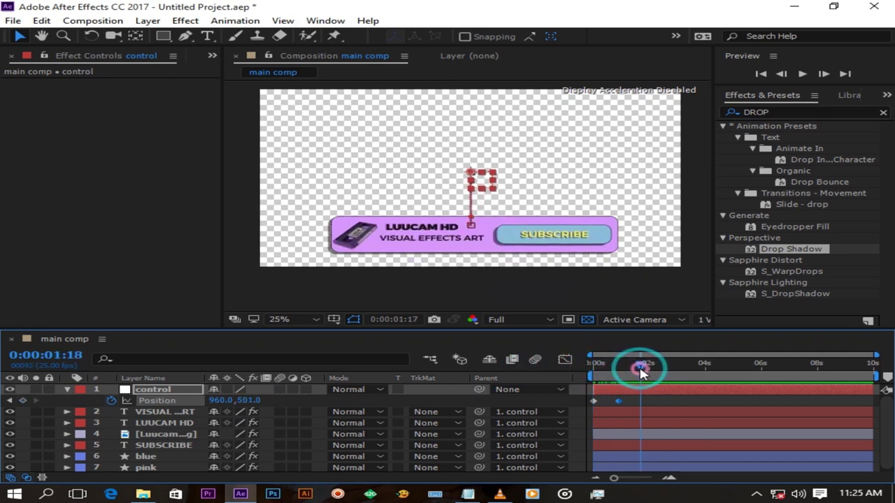
Apply Easy Ease to both Position keyframes and drag the second keyframe's influence left
drag(643, 398, 578, 407)
right_click(618, 401)
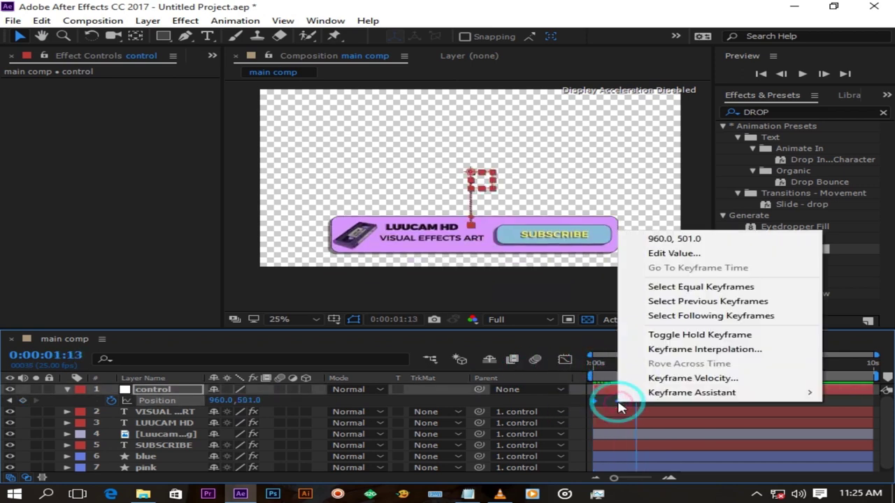
mouse_move(654, 392)
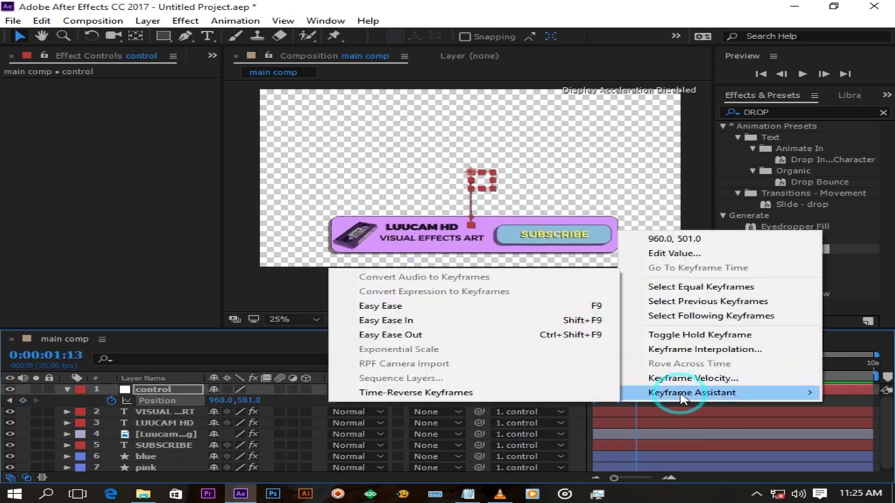
click(404, 306)
click(565, 360)
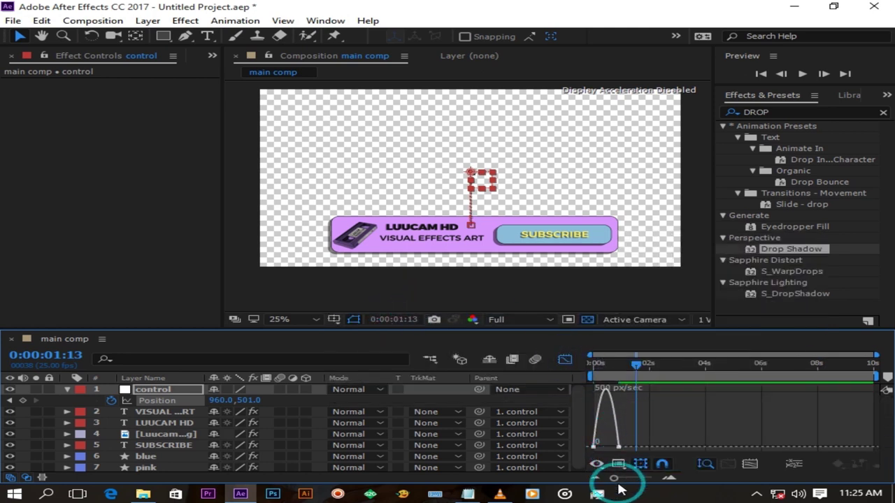
drag(615, 480, 620, 481)
drag(643, 479, 636, 478)
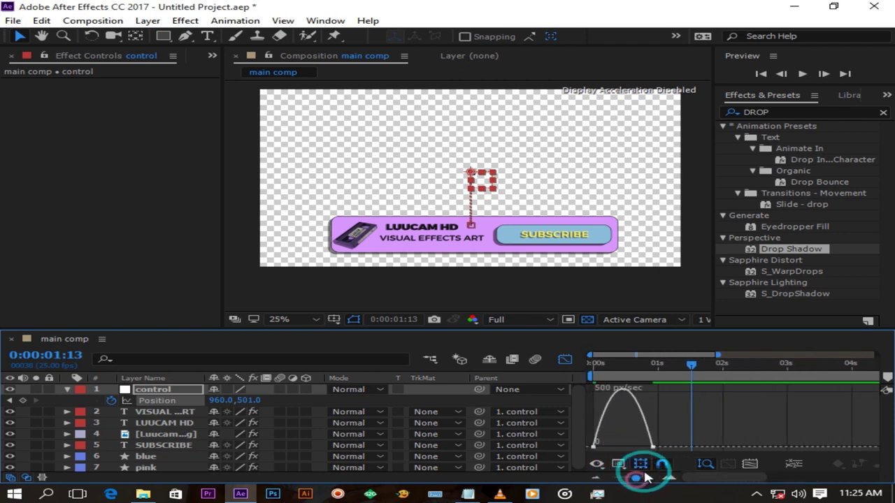
click(657, 447)
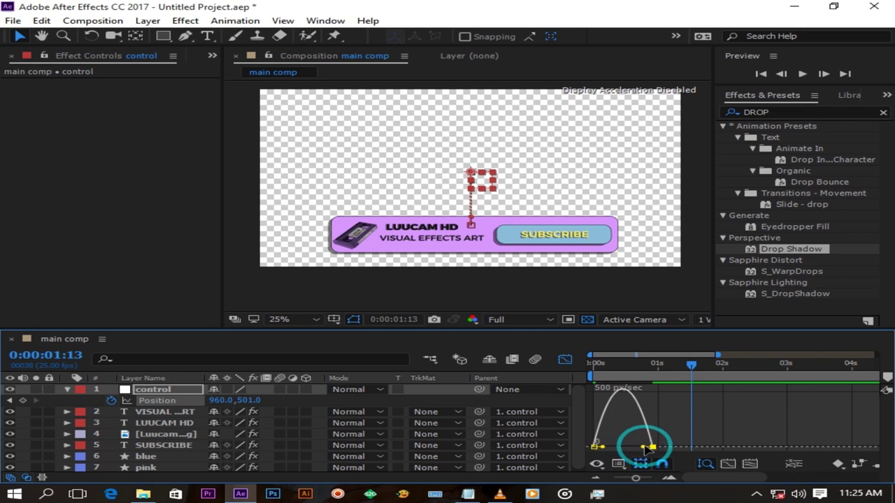
drag(642, 447, 595, 443)
Preview the eased slide-in animation
click(801, 74)
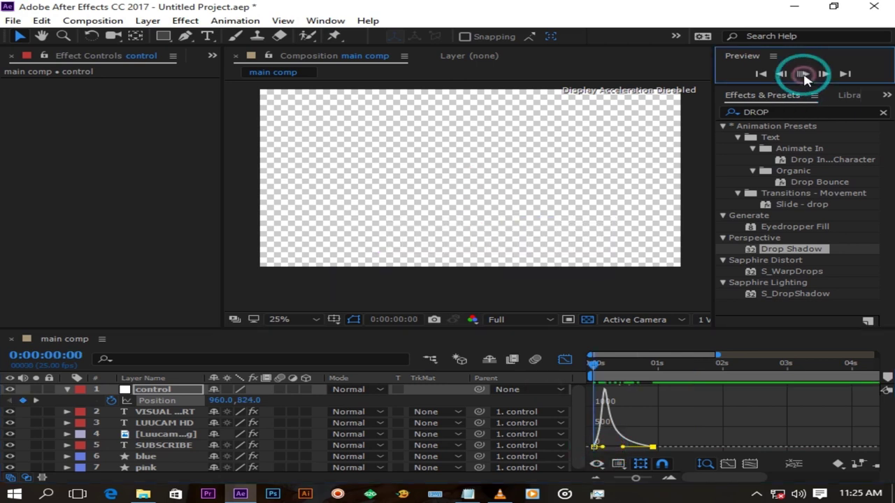
click(803, 74)
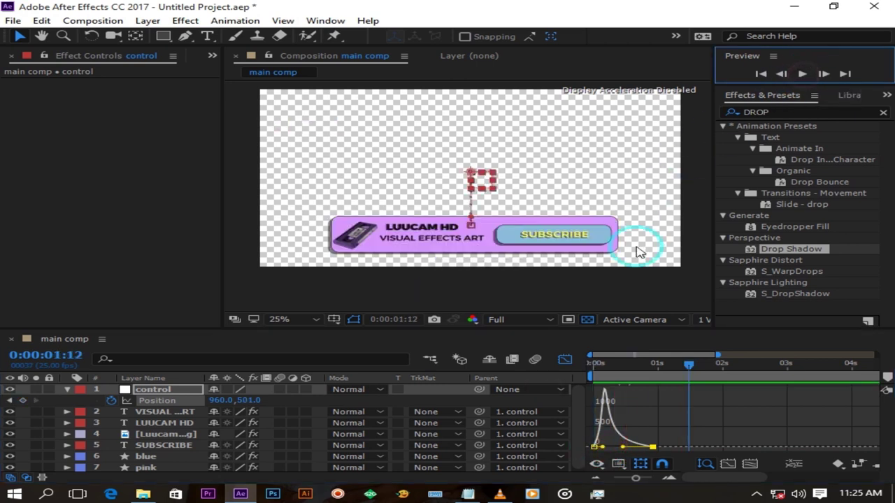
click(565, 360)
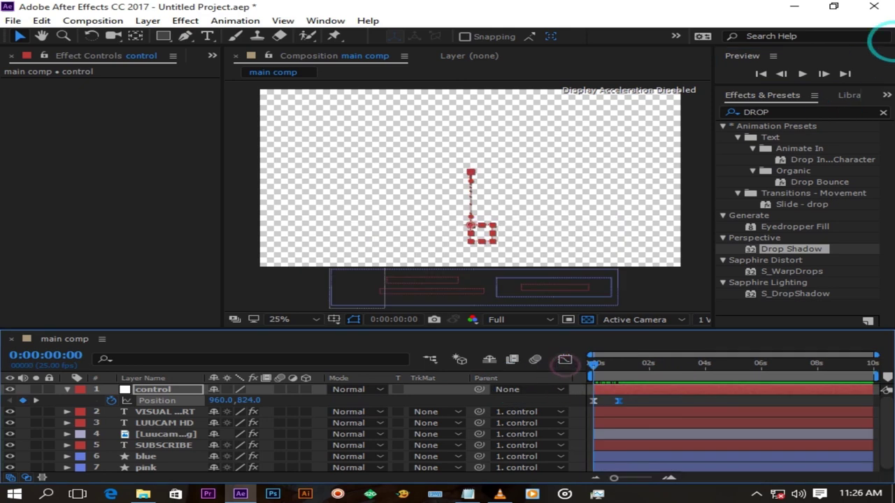
click(802, 74)
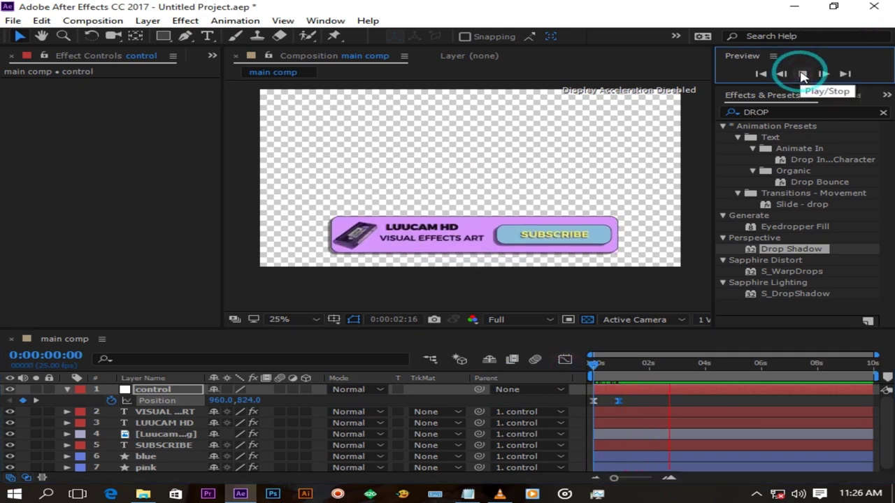
Hold the banner with a Position keyframe, then drop it back to Y 836 near 4 s
click(802, 74)
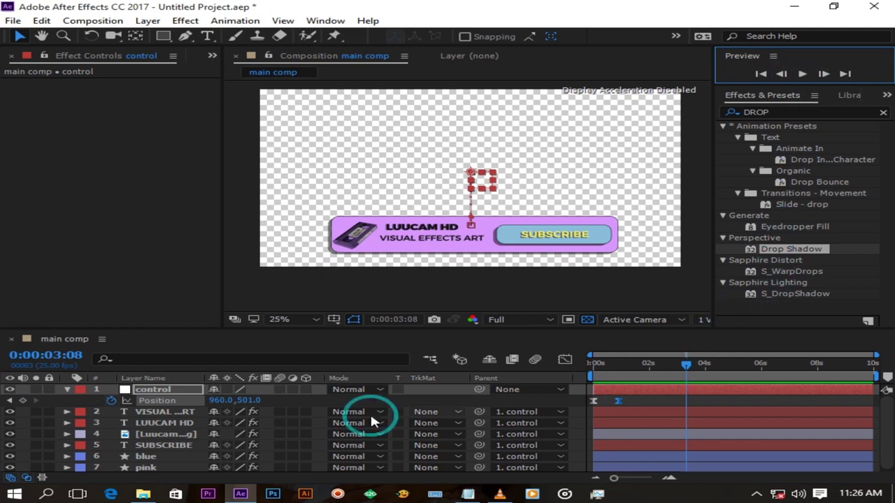
click(24, 401)
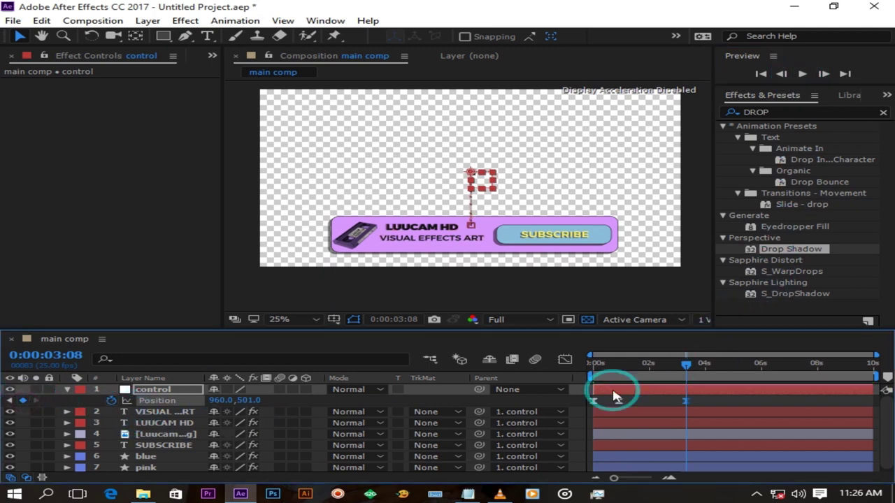
drag(689, 369, 705, 369)
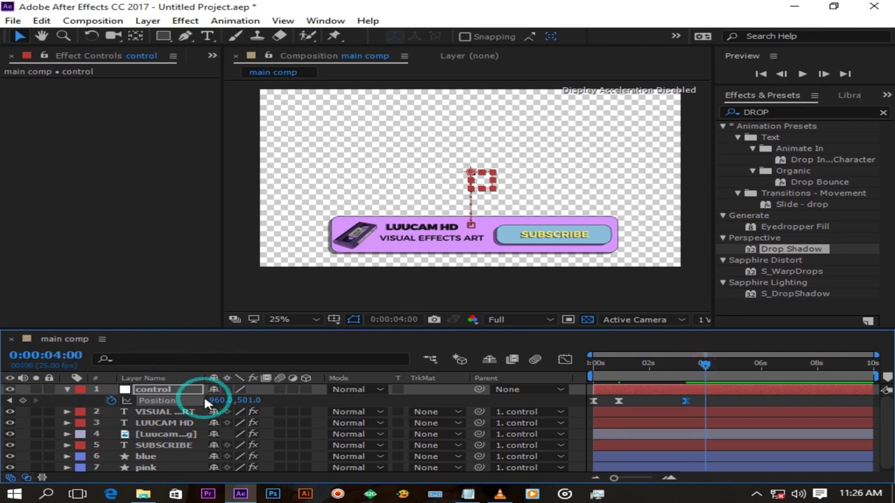
drag(248, 400, 535, 402)
Easy Ease the exit keyframes and stretch the influence so speed peaks late
click(686, 402)
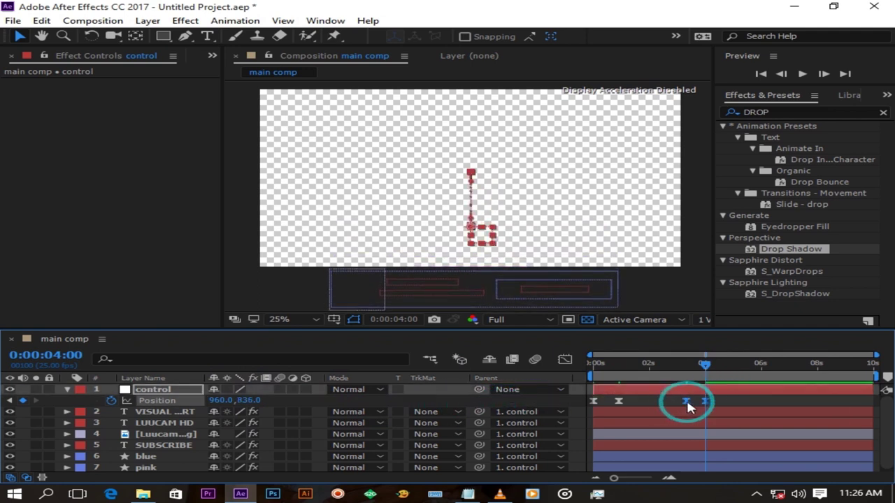
right_click(689, 407)
mouse_move(735, 390)
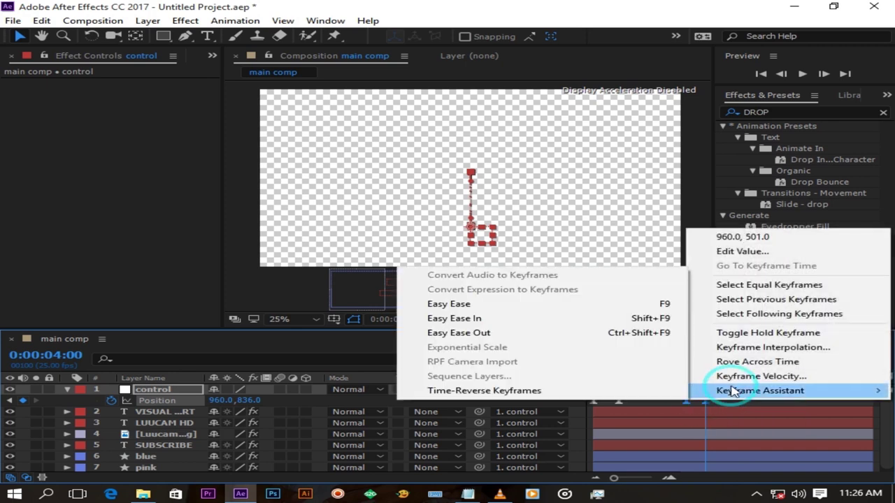
click(496, 306)
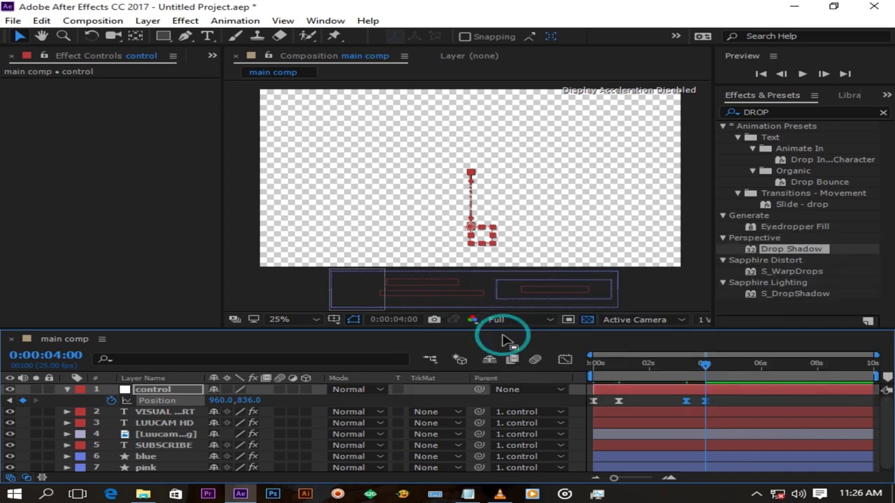
click(565, 360)
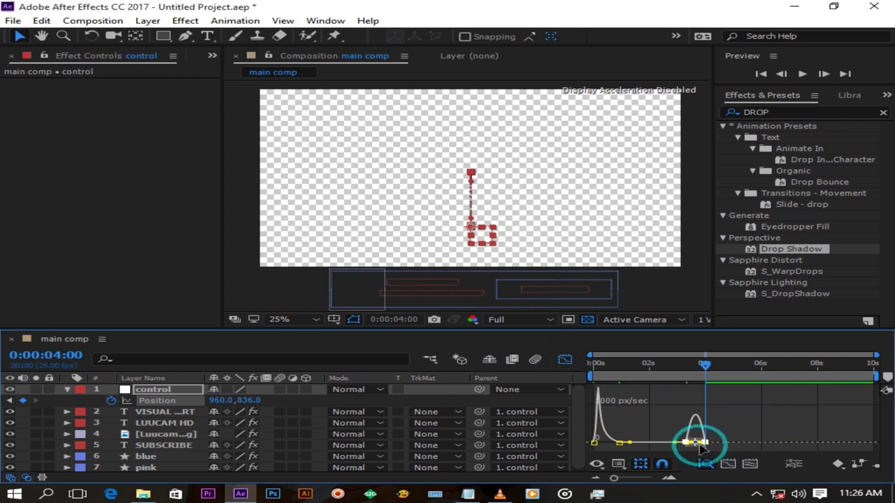
drag(616, 481, 645, 478)
click(641, 438)
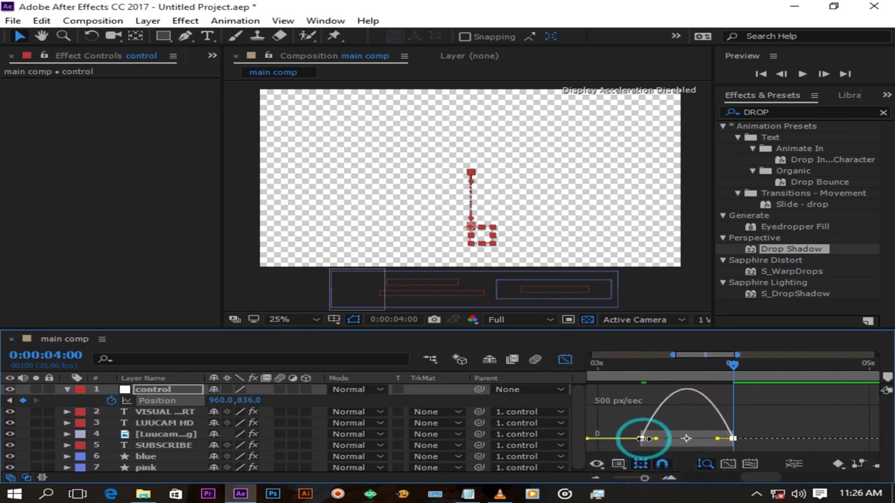
drag(657, 441, 720, 446)
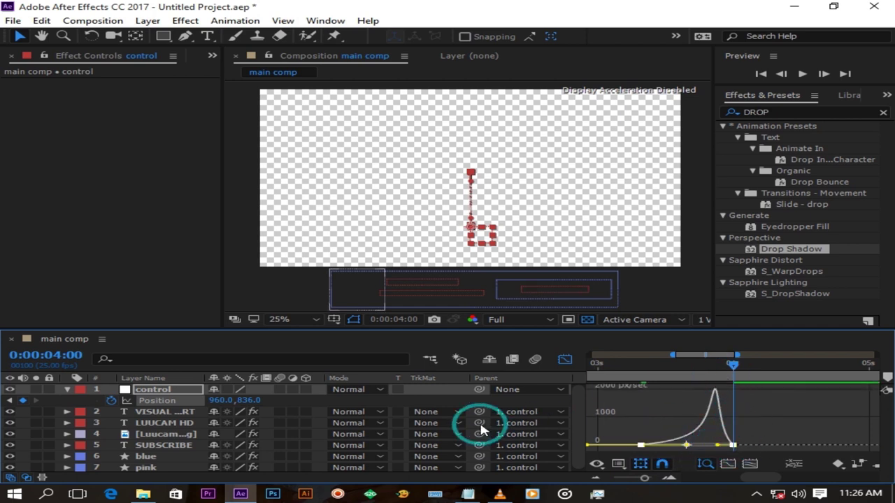
Trim the main comp to a work area ending around 4 seconds and preview it
key(shift+F3)
drag(865, 376, 725, 377)
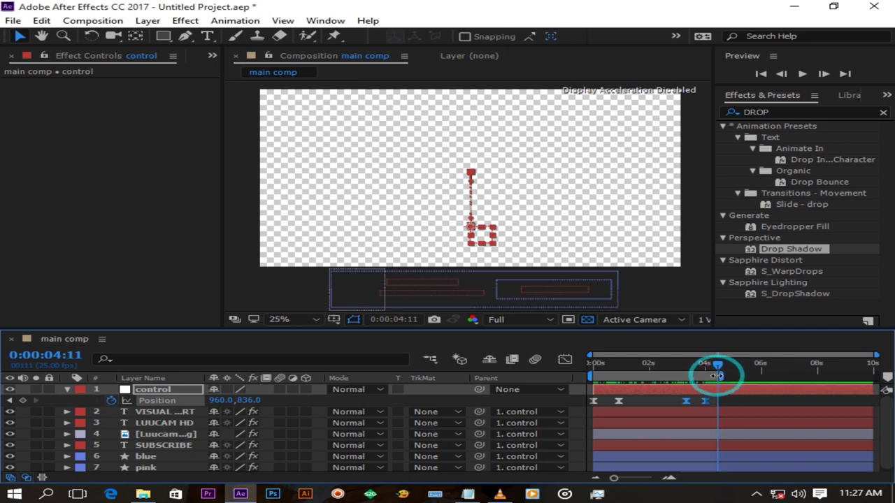
right_click(719, 380)
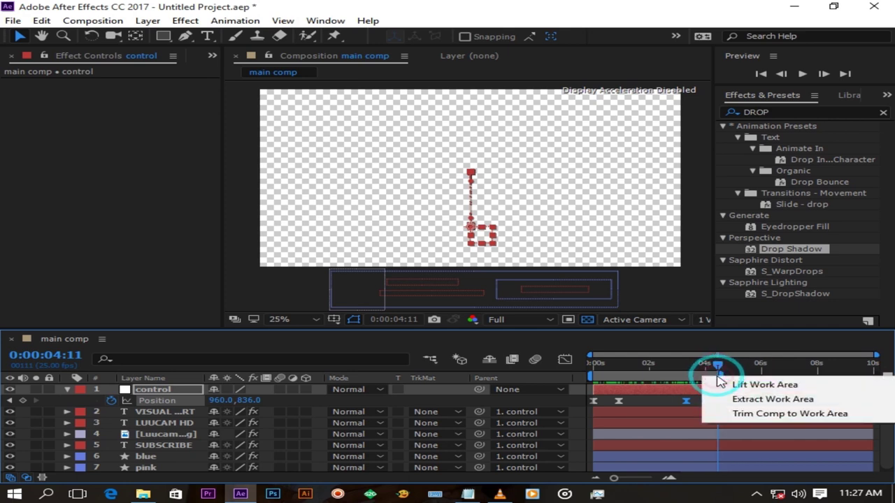
click(736, 417)
drag(872, 365, 569, 368)
click(803, 74)
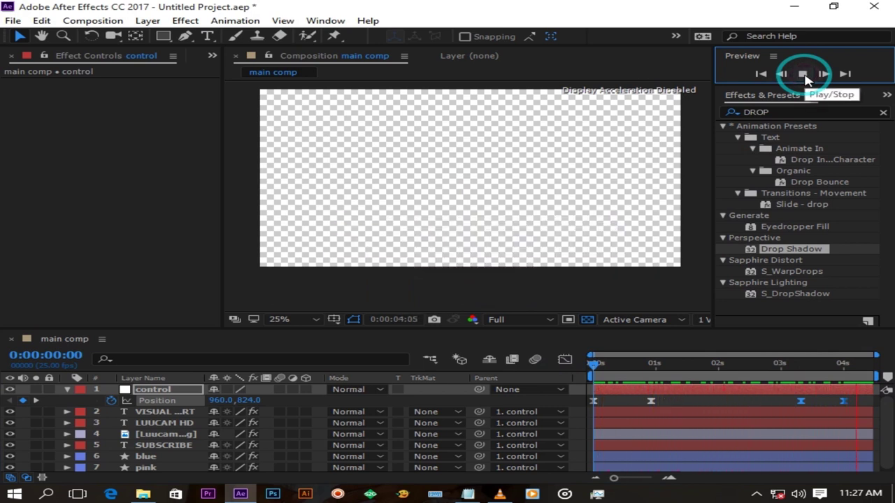
click(803, 74)
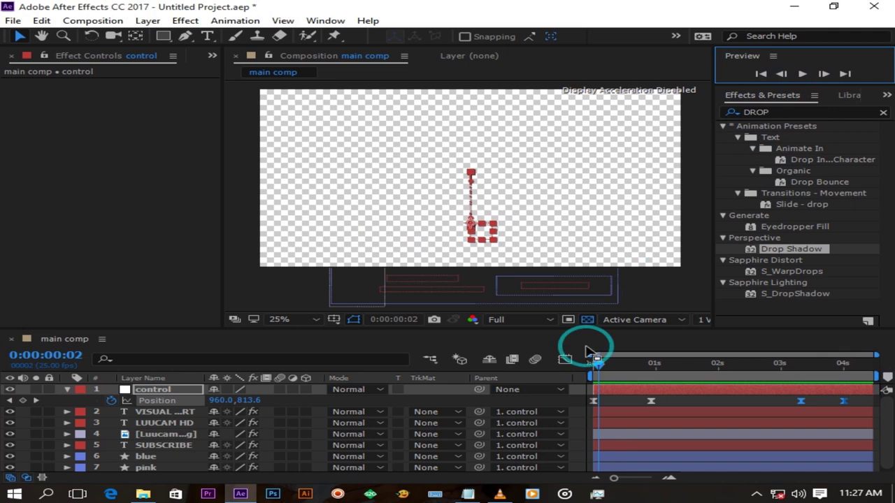
Enable motion blur for the comp and all seven layers, then preview the result
click(535, 360)
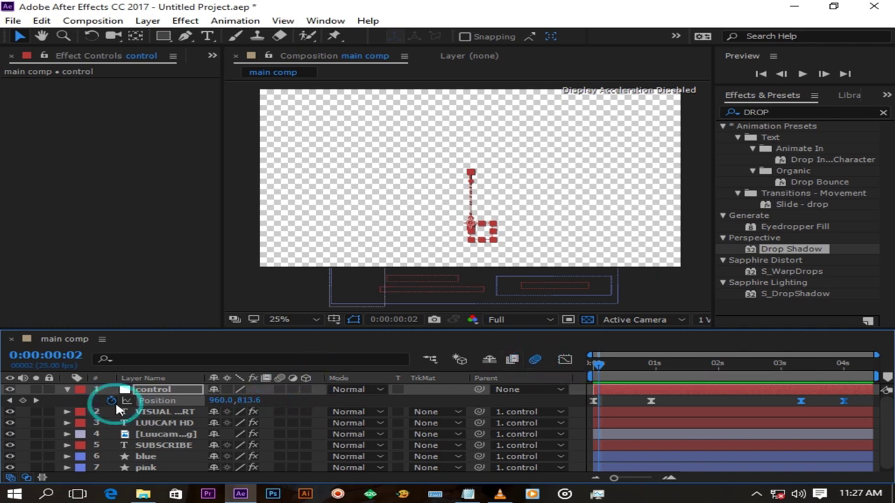
click(66, 390)
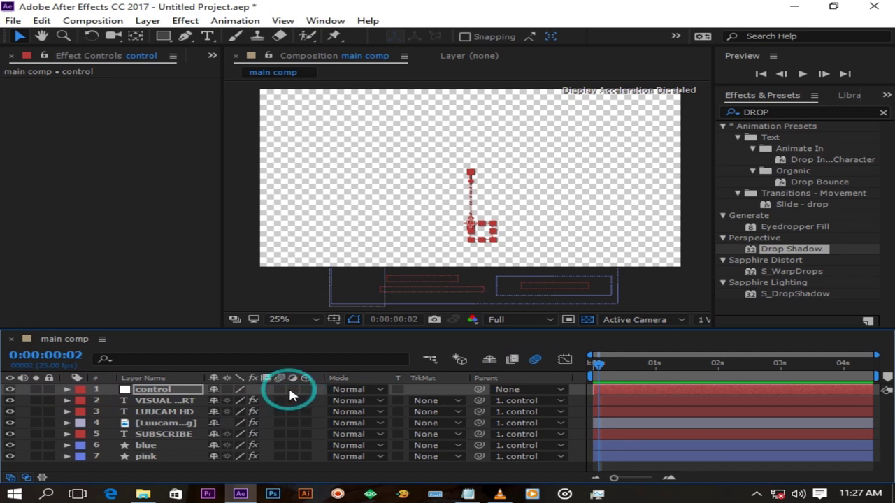
drag(281, 389, 280, 456)
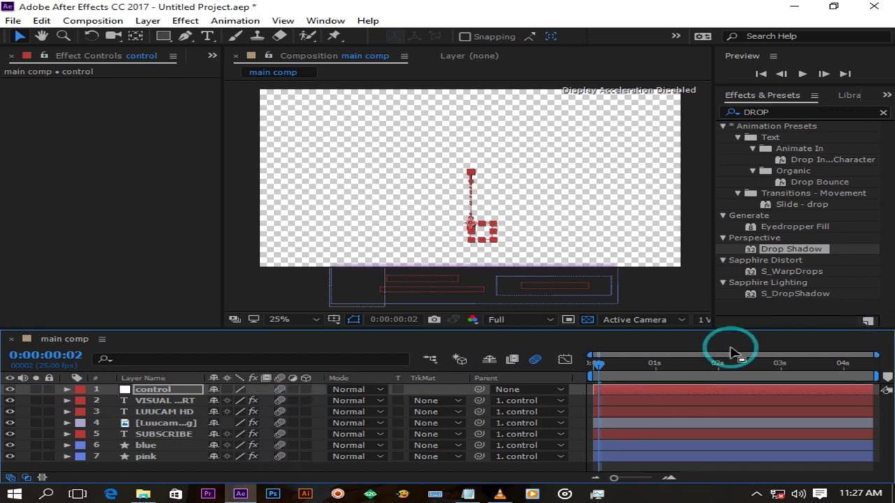
click(804, 74)
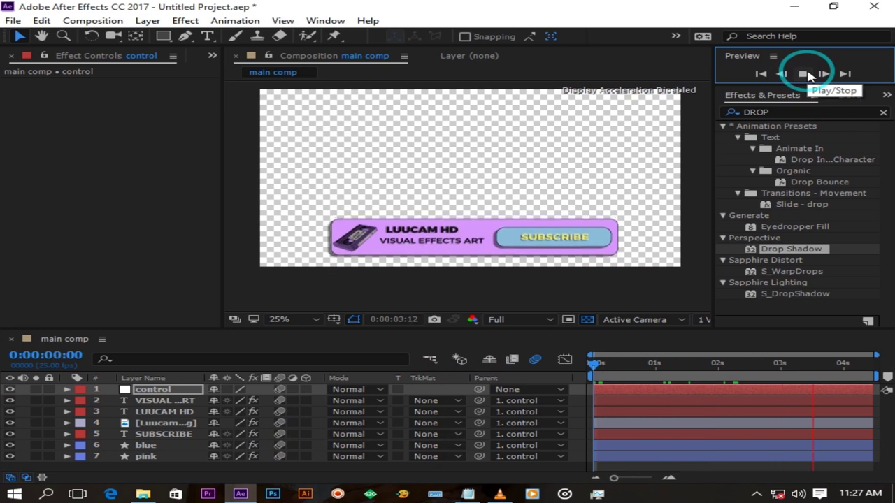
click(808, 74)
Pre-compose all seven banner layers into 'Pre-comp 1' and preview from the start
drag(202, 475, 113, 375)
right_click(181, 393)
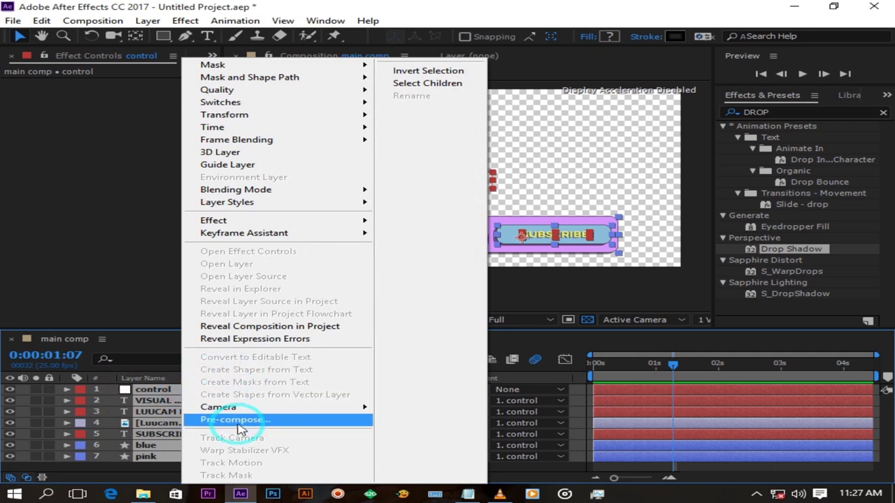
click(238, 422)
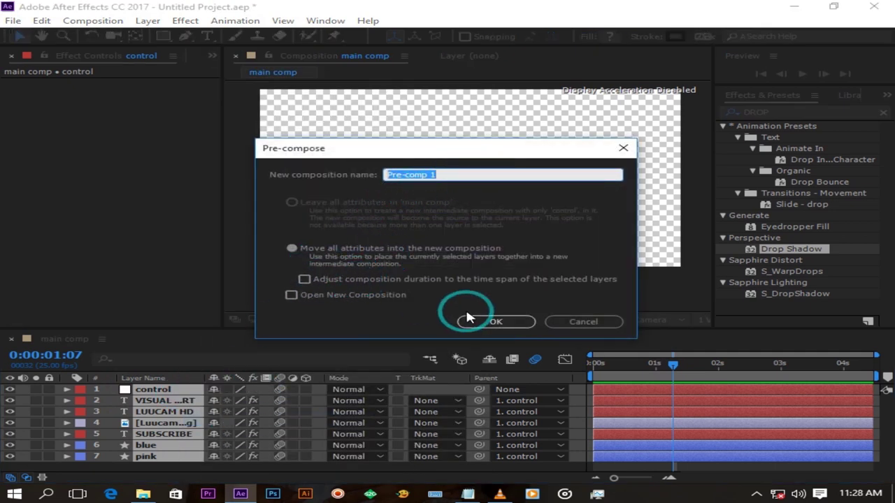
click(489, 321)
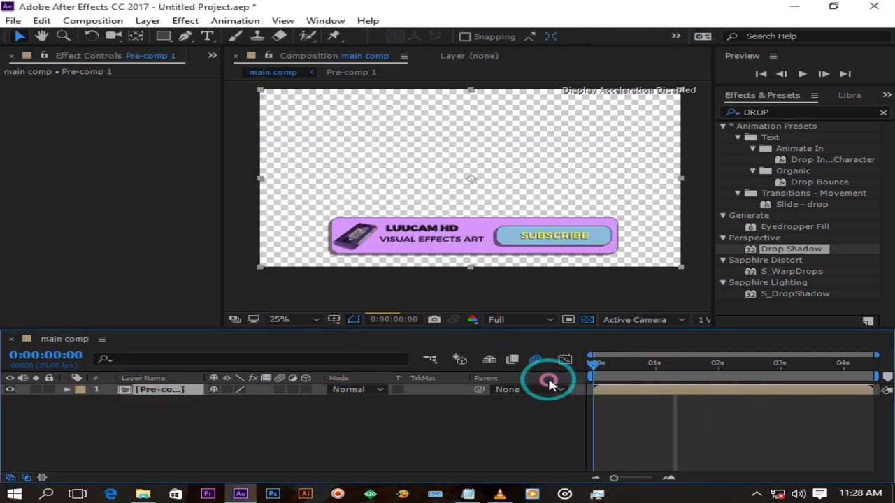
key(Home)
click(802, 73)
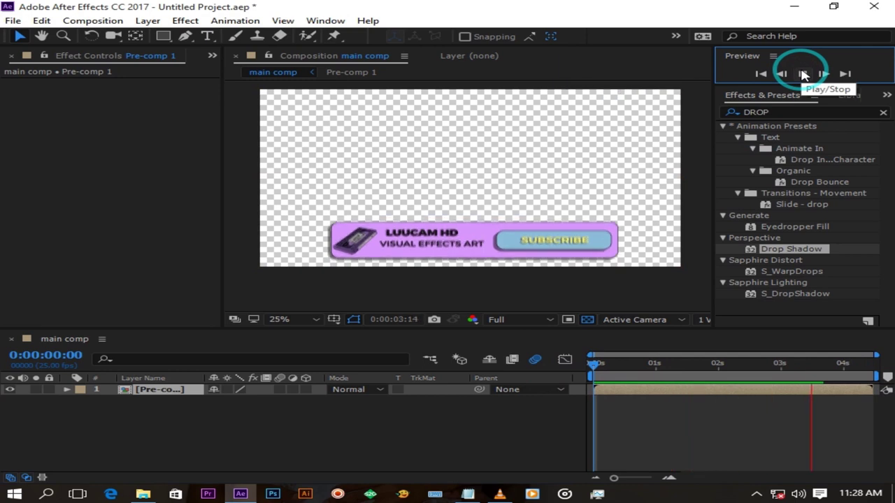
Add main comp to the Render Queue via File > Export
click(13, 20)
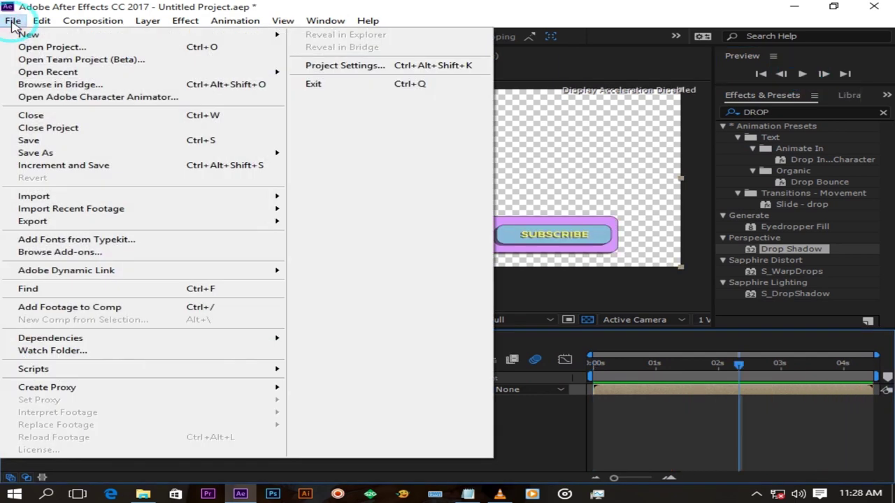
mouse_move(202, 222)
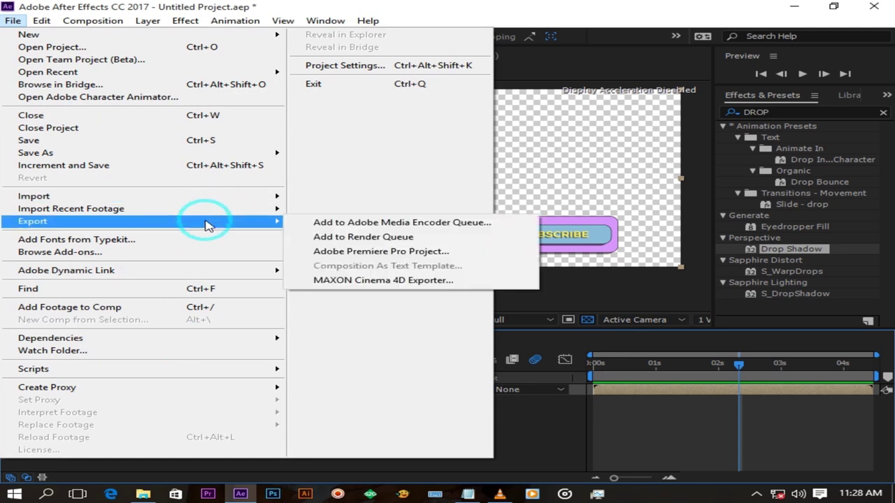
click(400, 238)
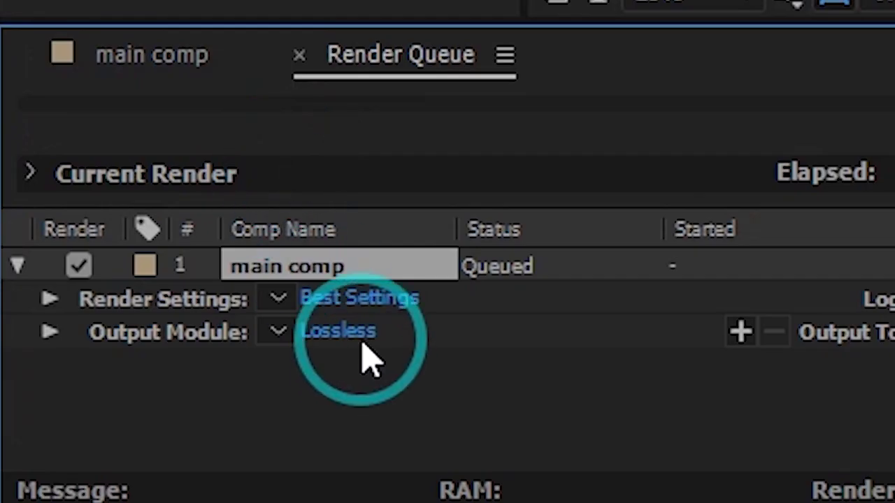
Set the output module to QuickTime format, Animation codec, with RGB + Alpha channels
click(120, 417)
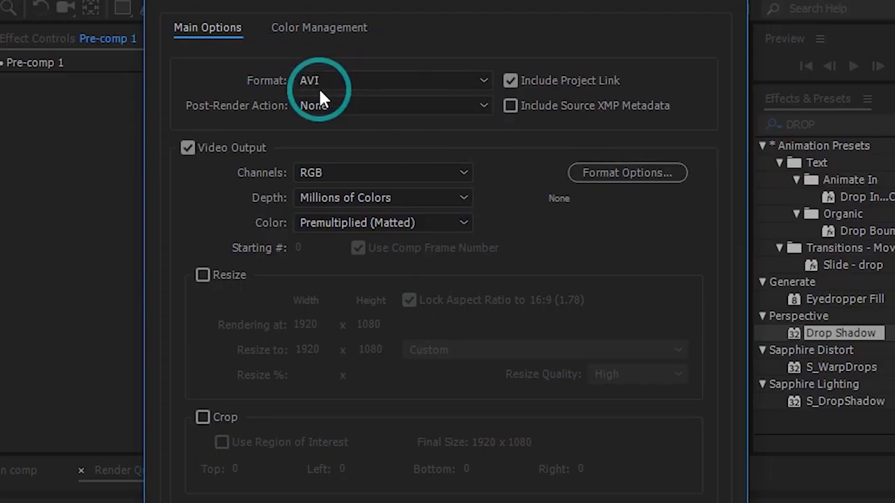
click(324, 77)
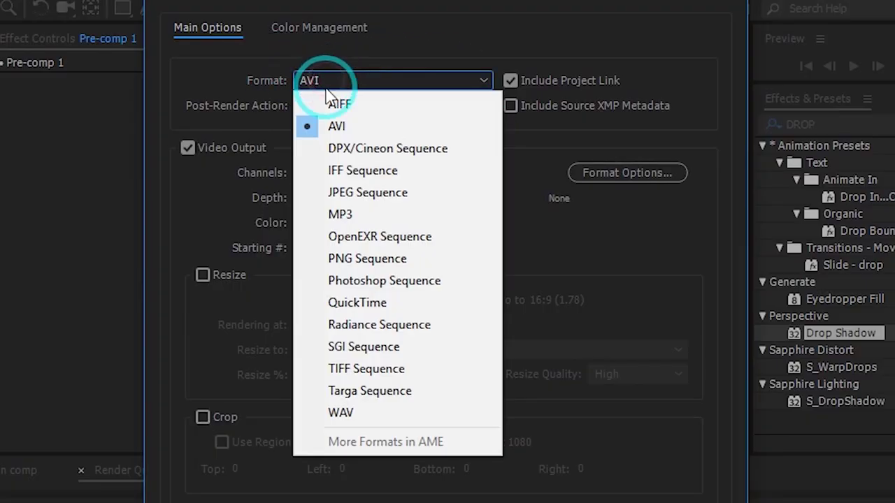
click(373, 305)
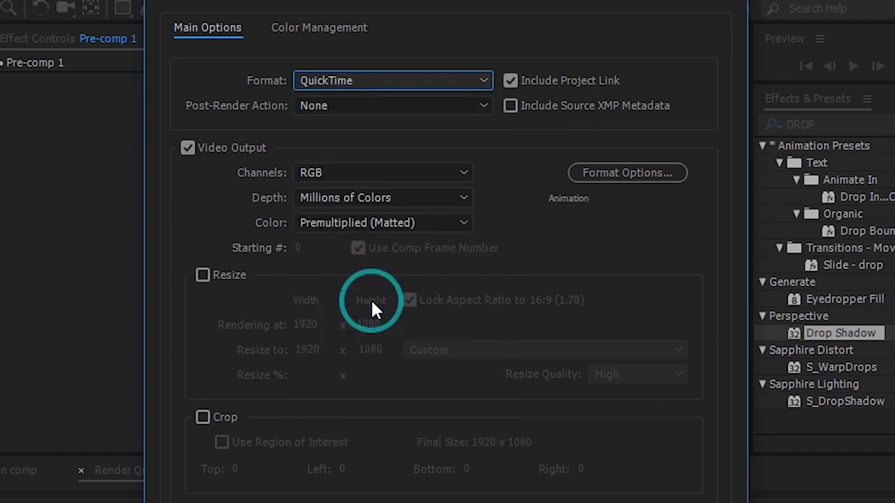
click(609, 176)
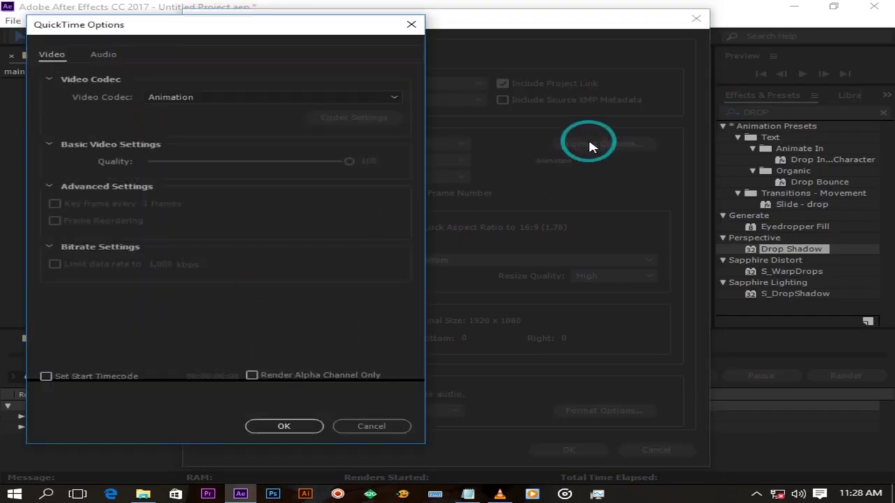
click(188, 100)
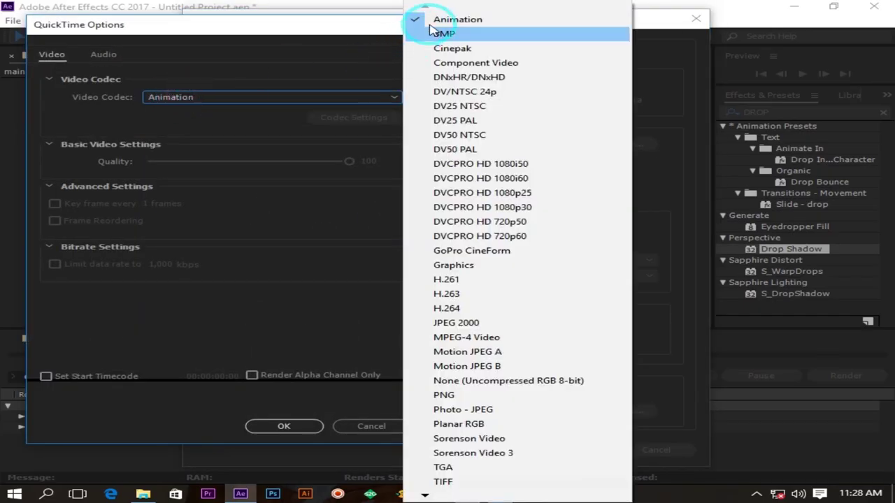
click(418, 20)
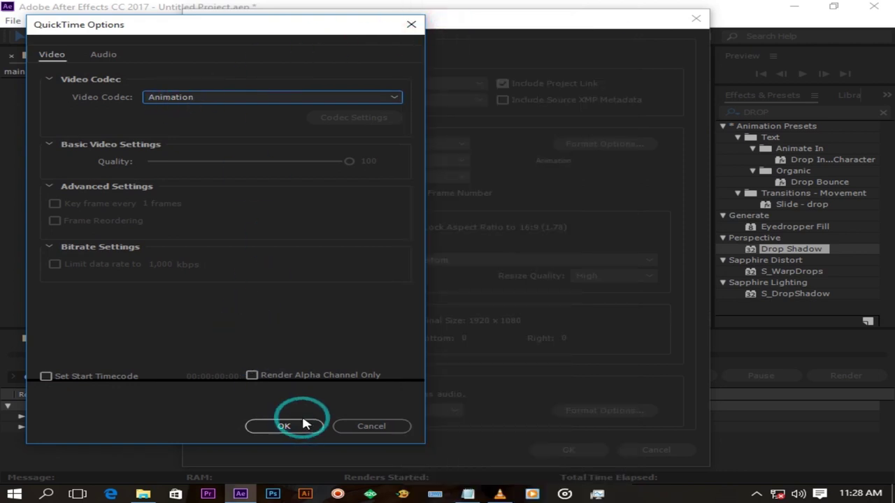
click(284, 425)
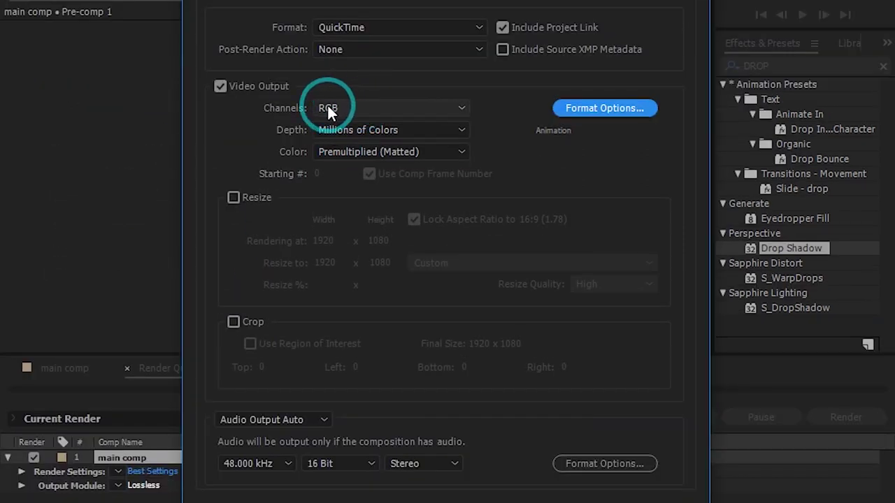
click(364, 105)
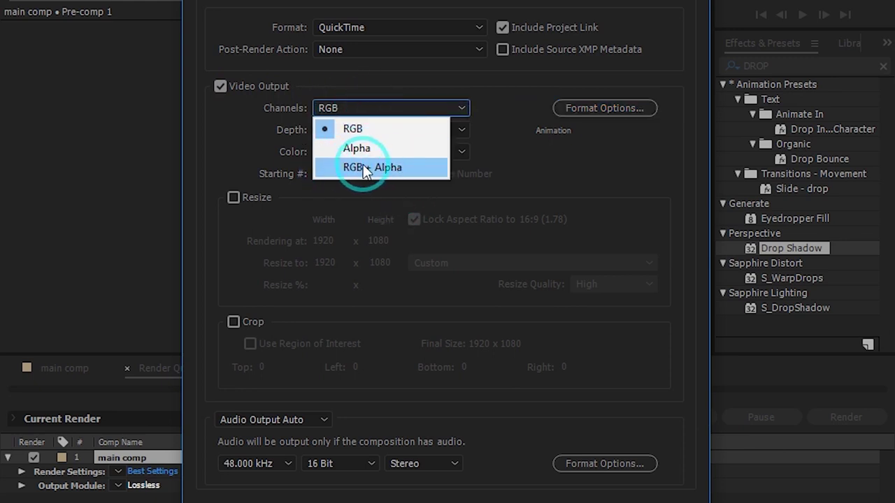
click(408, 167)
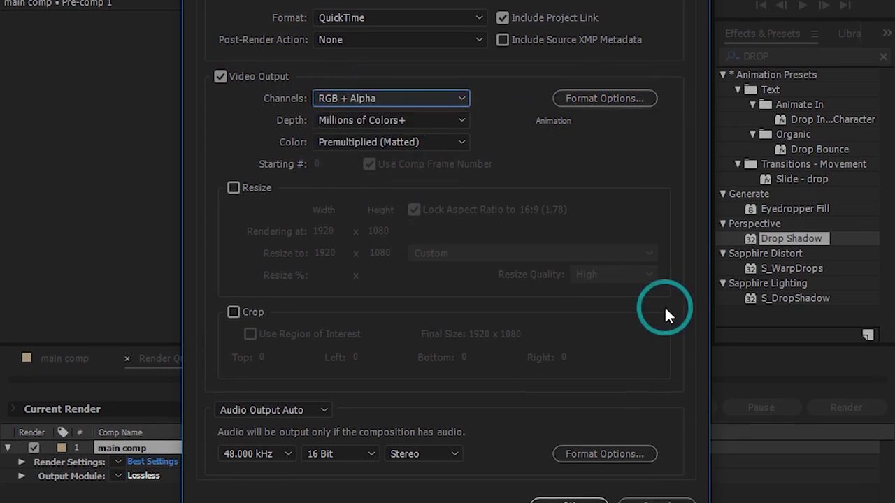
click(585, 481)
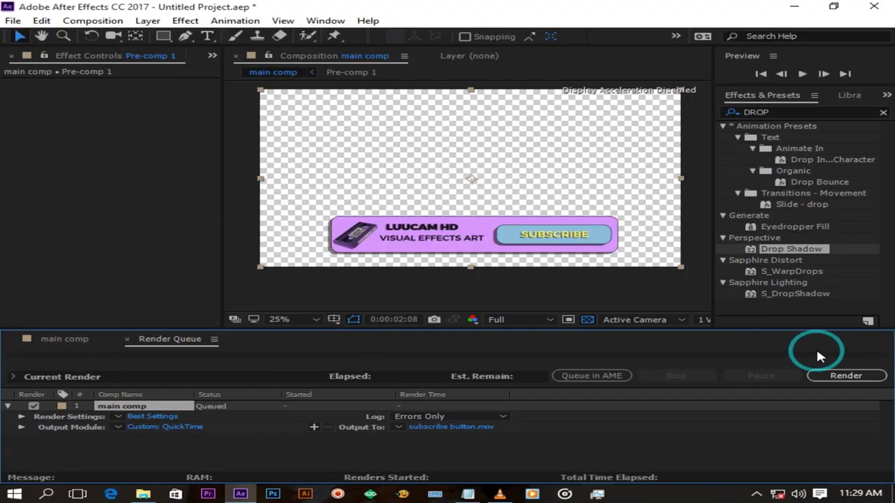
Render the queued main comp to subscribe button.mov
click(839, 375)
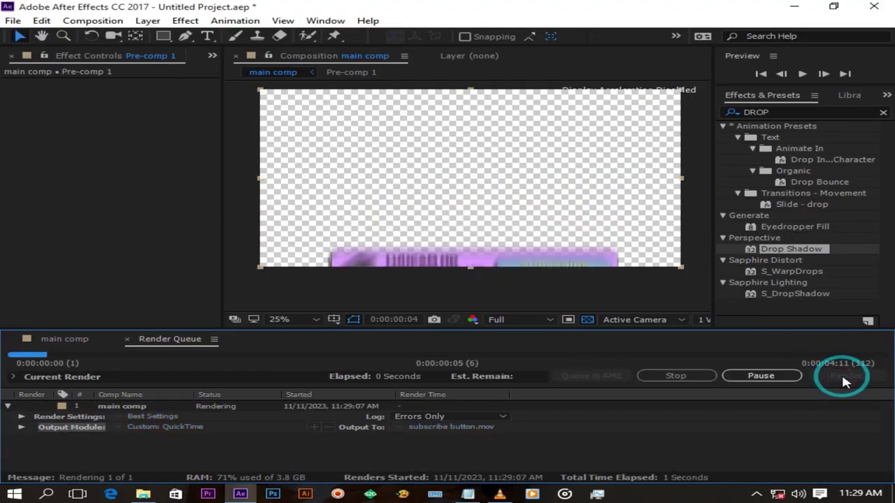